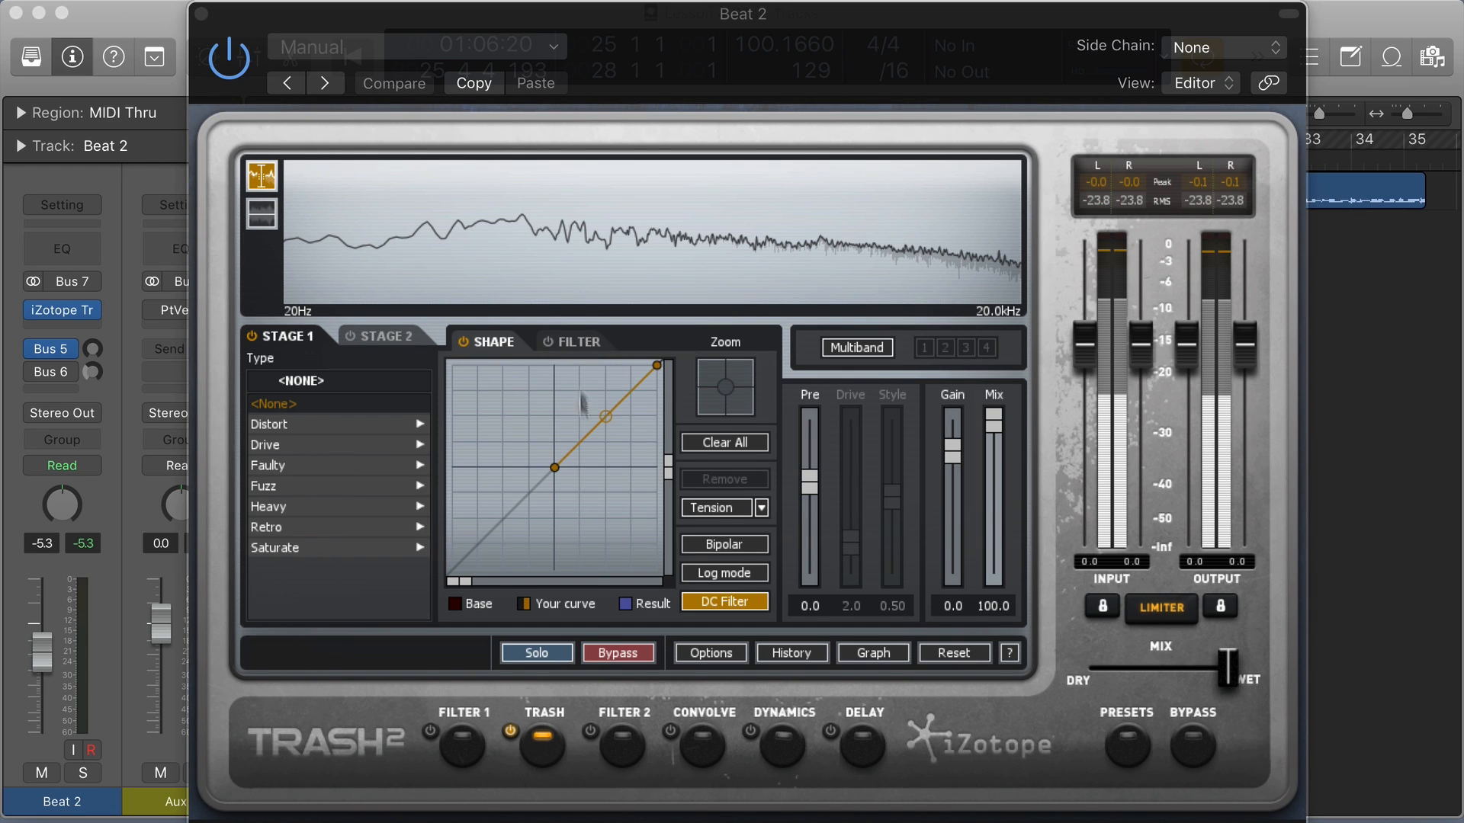
- Briefly bypass and re-enable the Trash 2 plugin to compare the processed sound
{"action": "left_click_drag", "start_coordinate": [608, 18], "coordinate": [585, 16]}
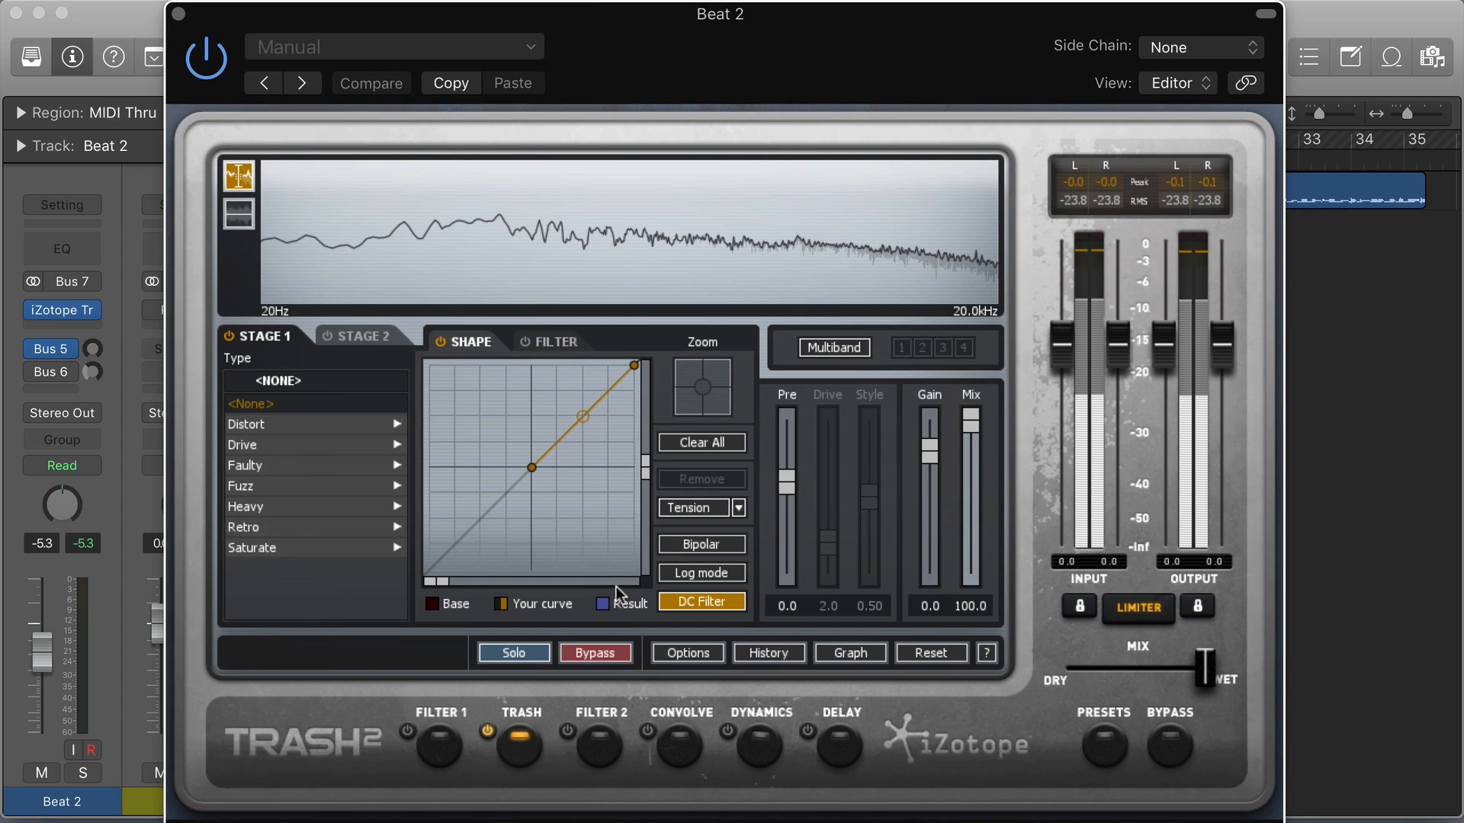
{"action": "left_click", "coordinate": [204, 55]}
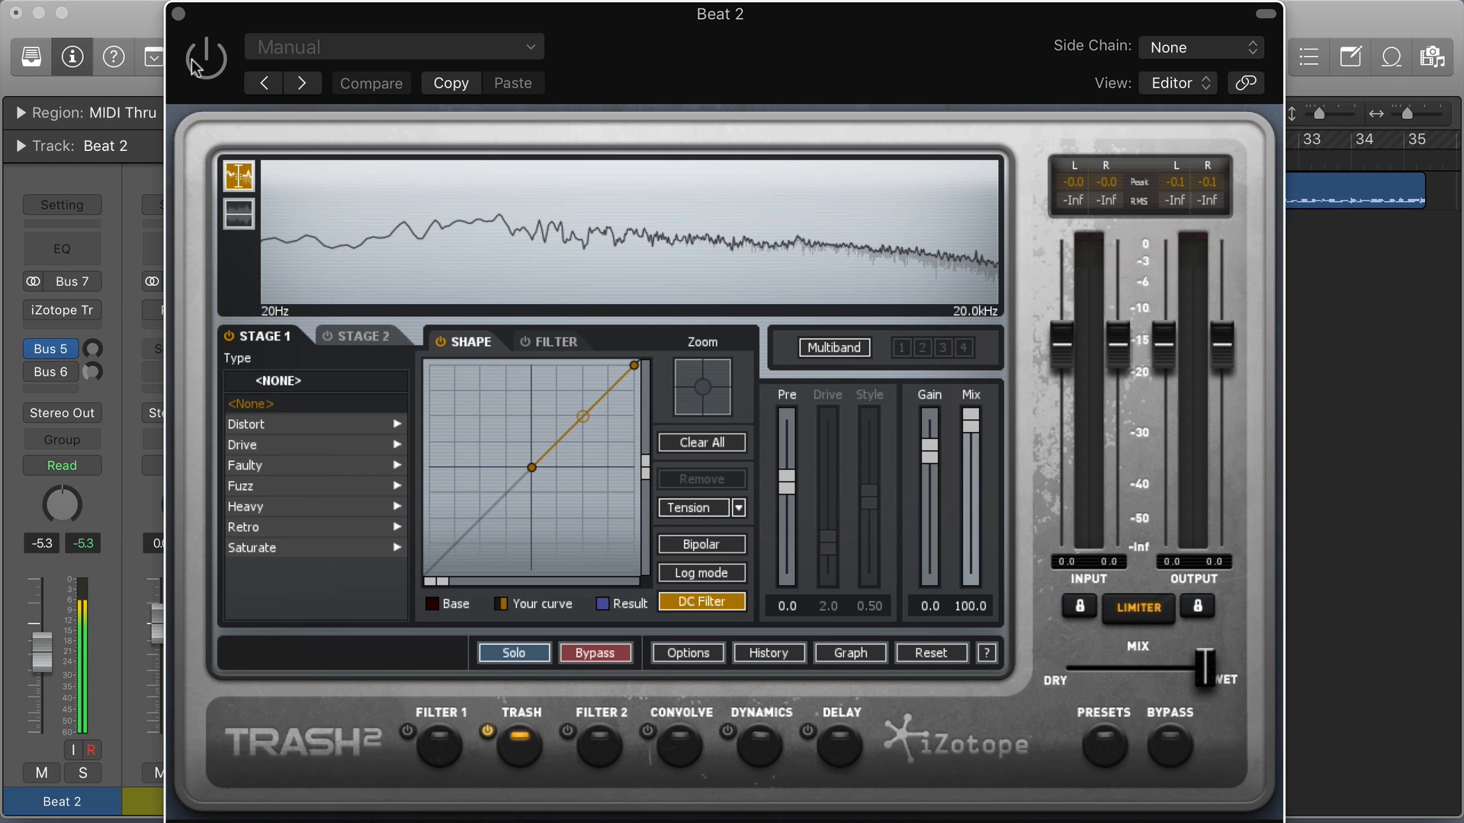
{"action": "left_click", "coordinate": [197, 57]}
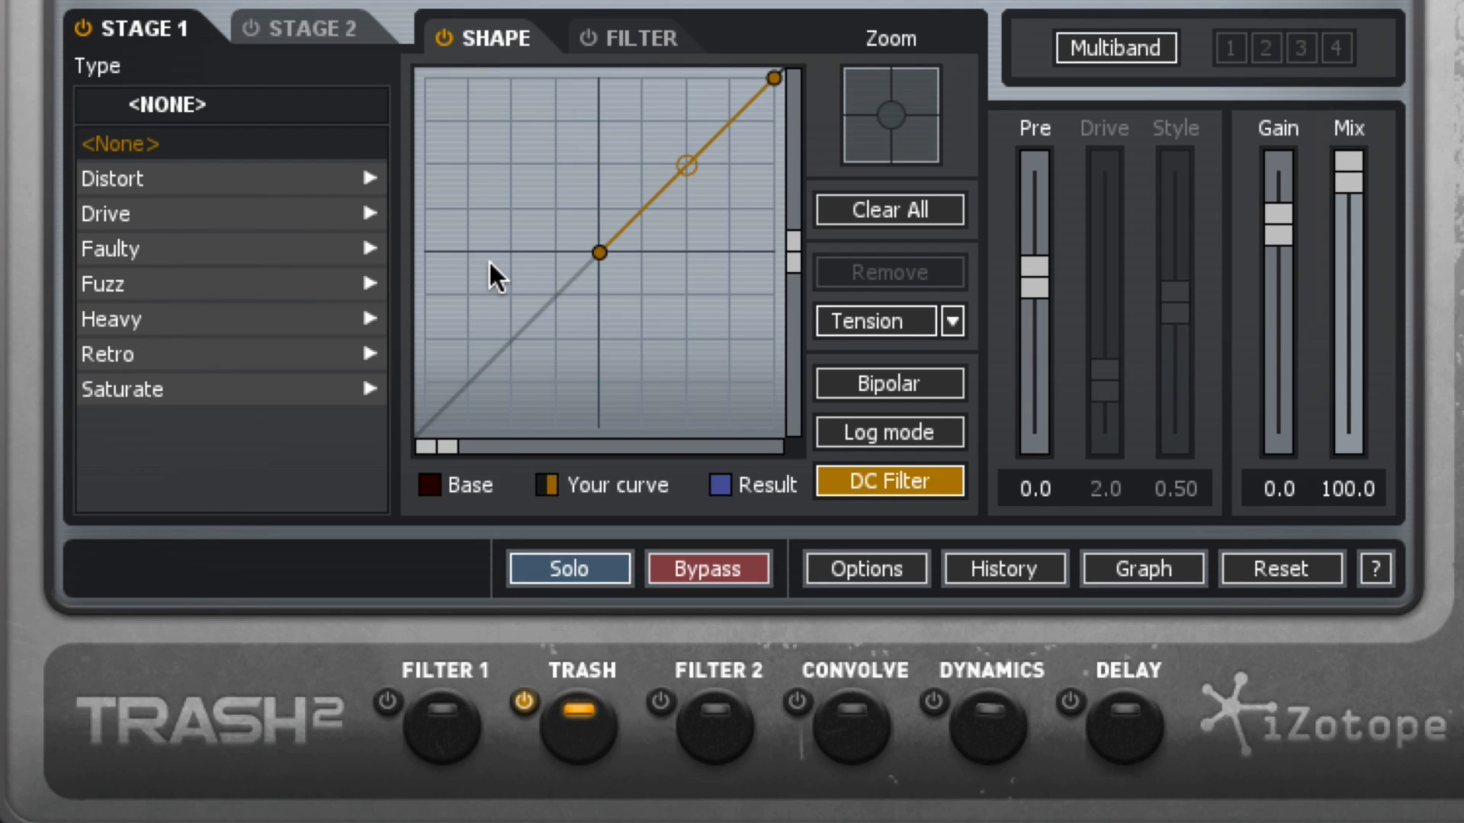
- Switch Stage 2 off and return to Stage 1's settings
{"action": "left_click", "coordinate": [344, 29]}
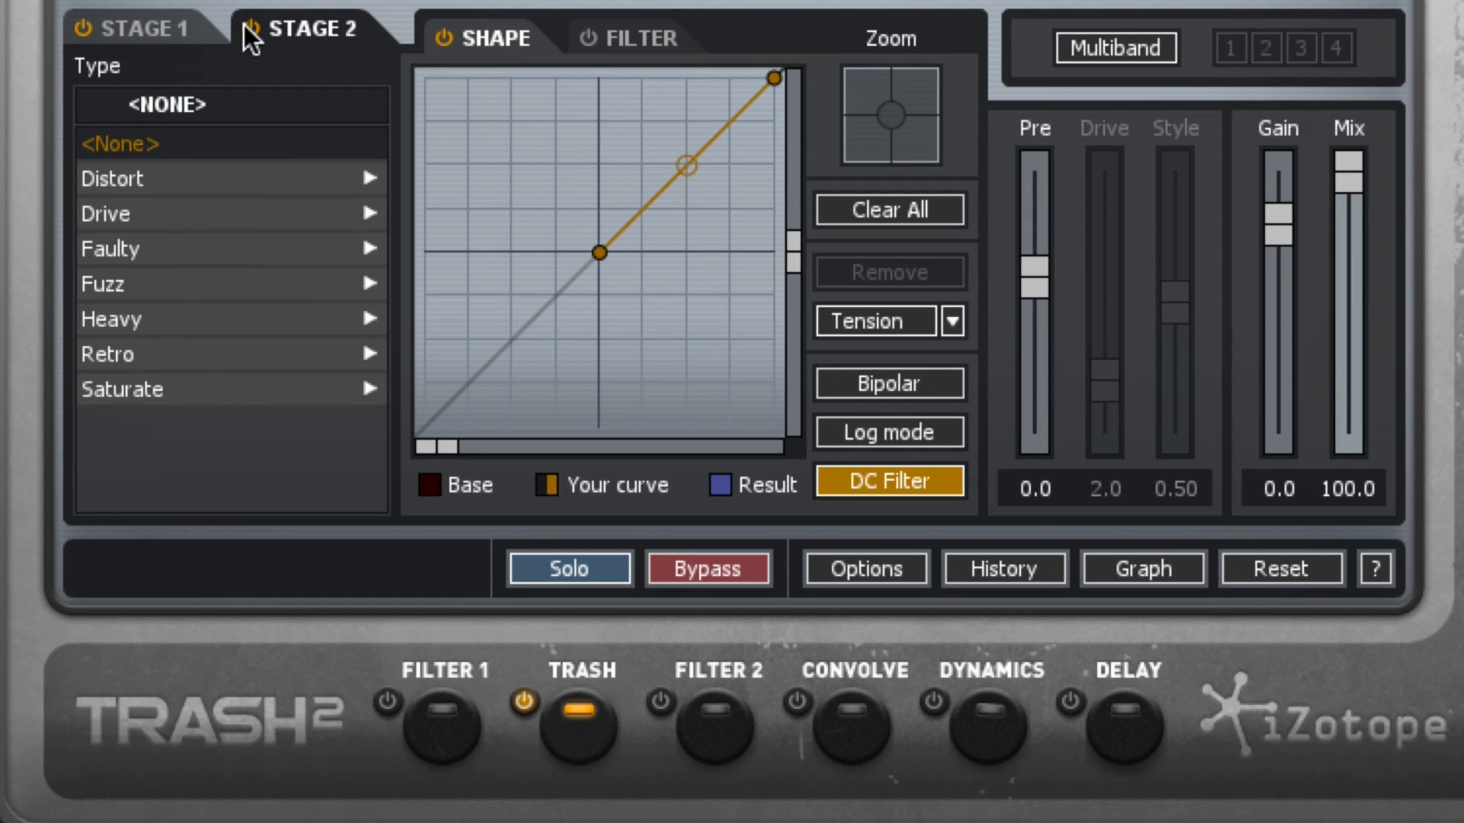
{"action": "left_click", "coordinate": [249, 28]}
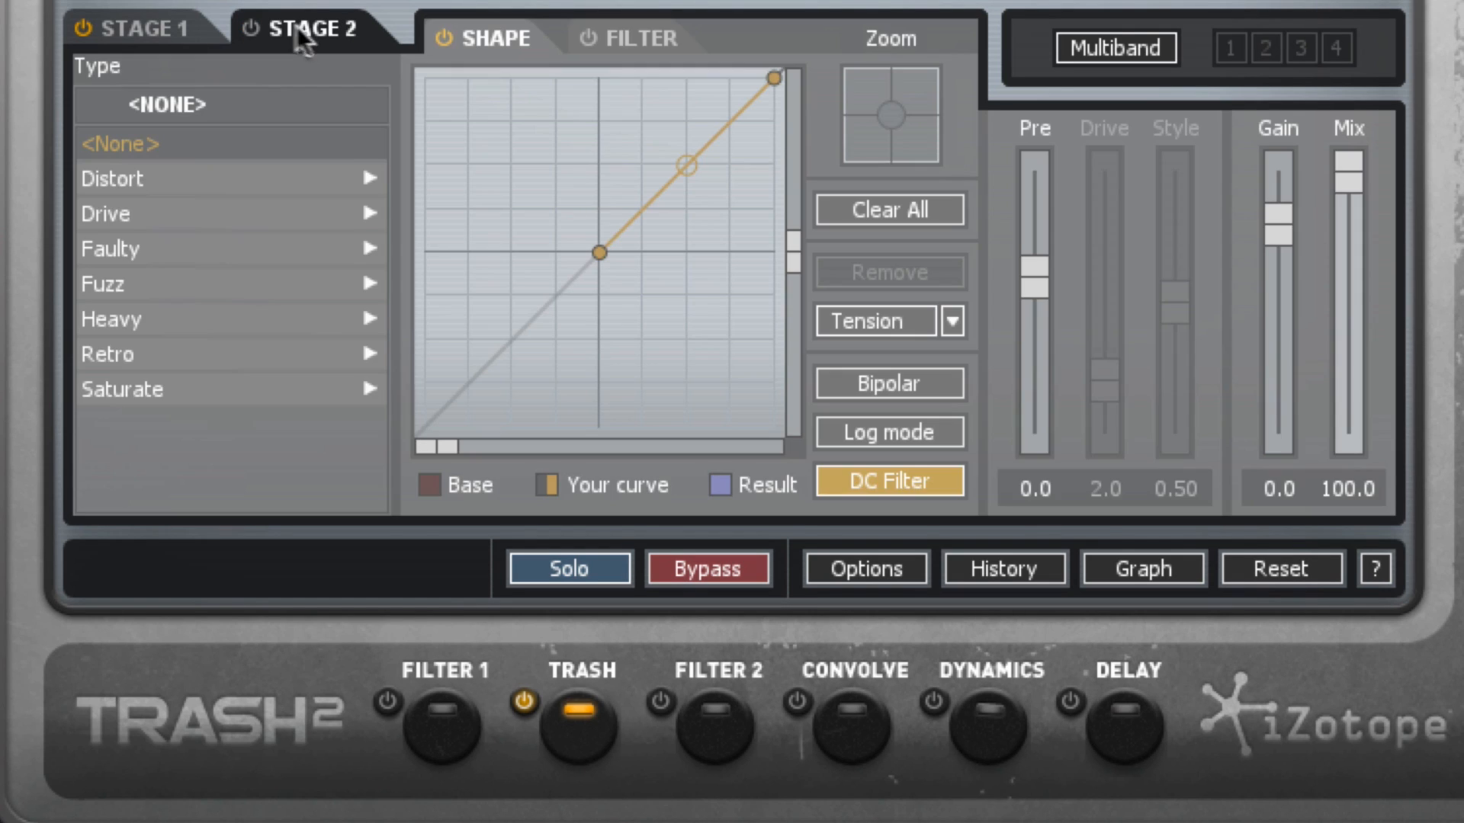
{"action": "left_click", "coordinate": [143, 29]}
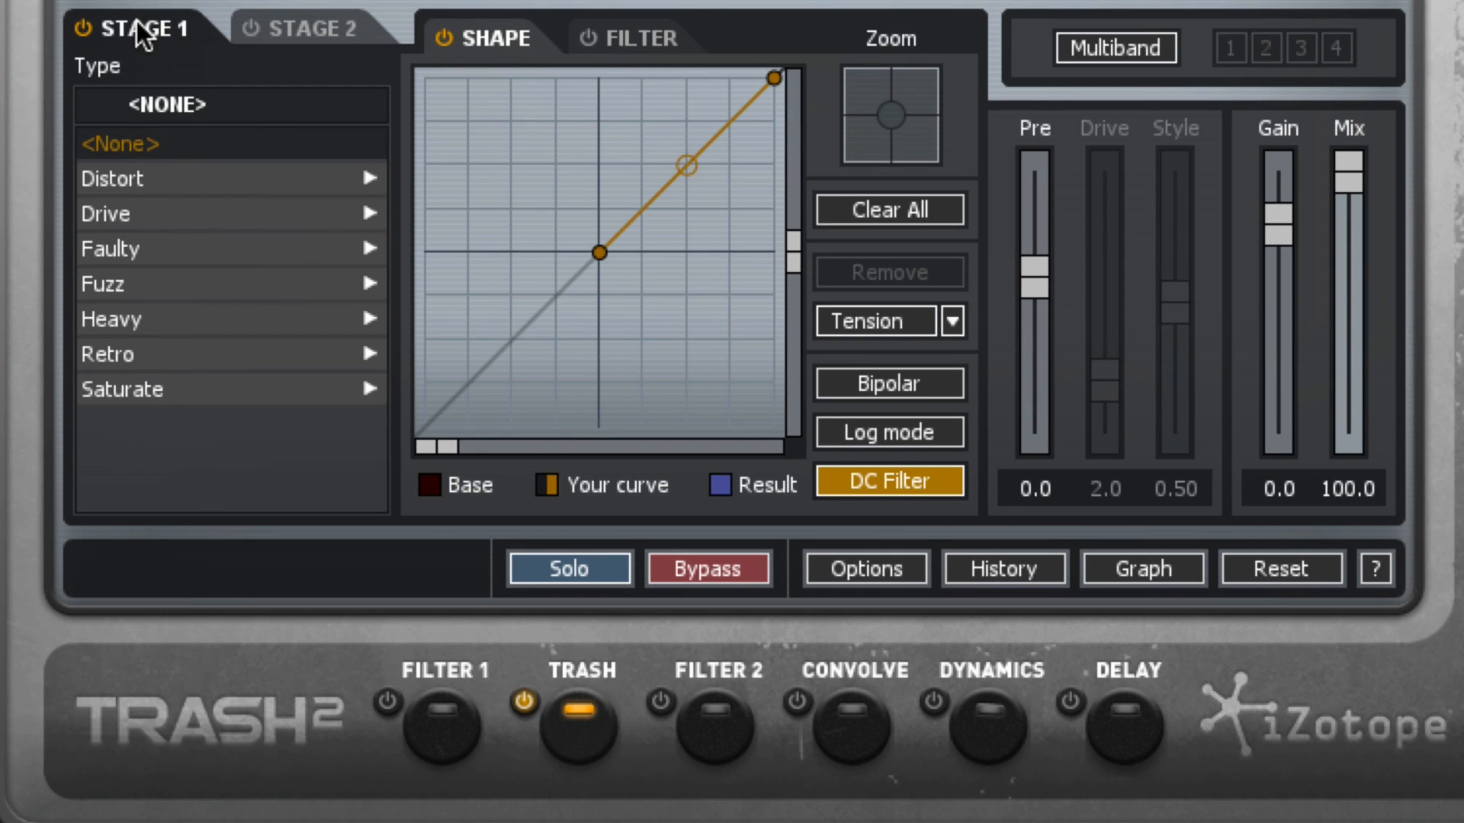
- Enable the Stage 1 filter, then go back to its wave-shaper curve
{"action": "left_click", "coordinate": [655, 43]}
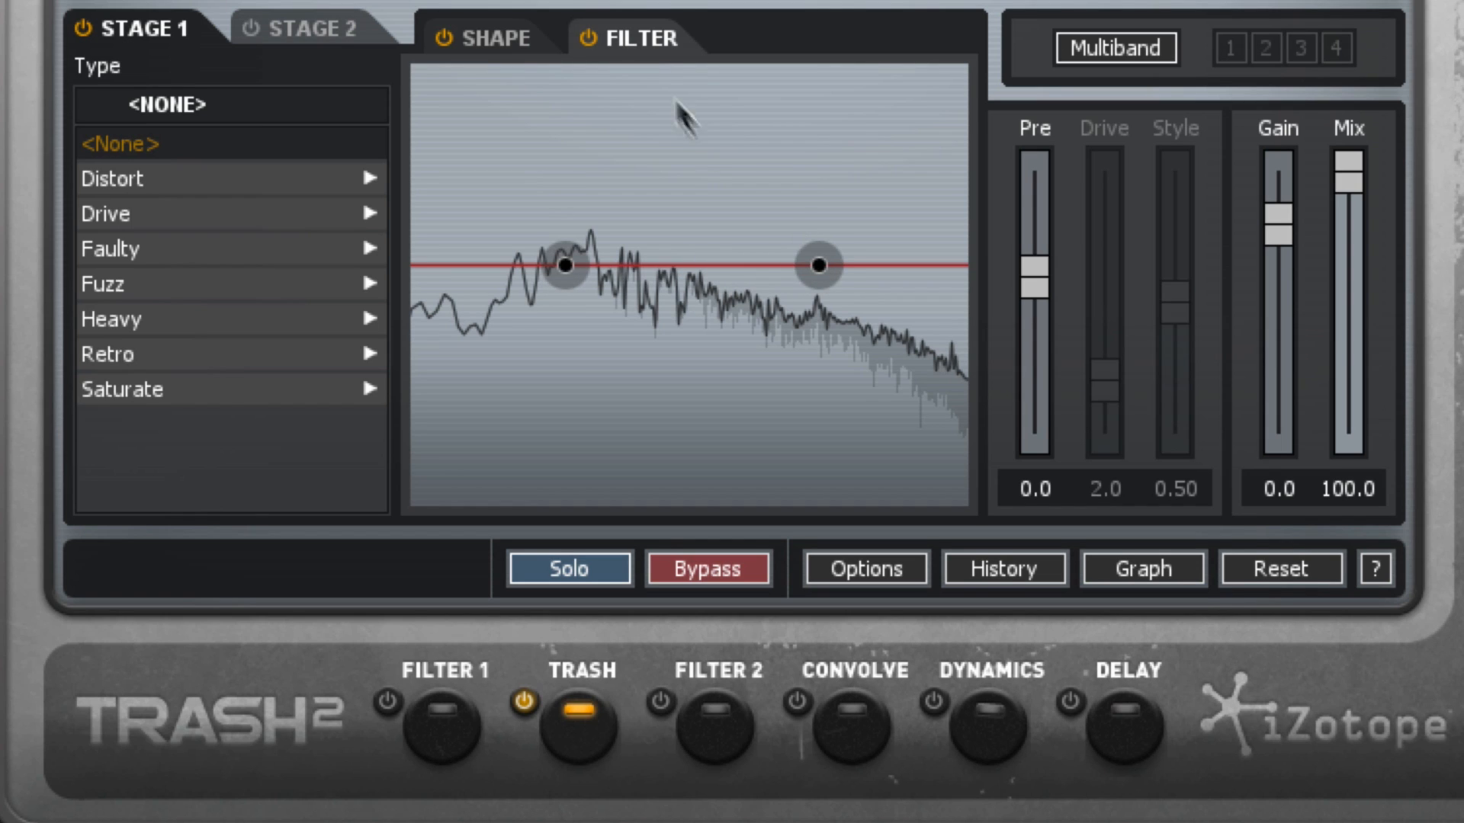
{"action": "left_click", "coordinate": [588, 37]}
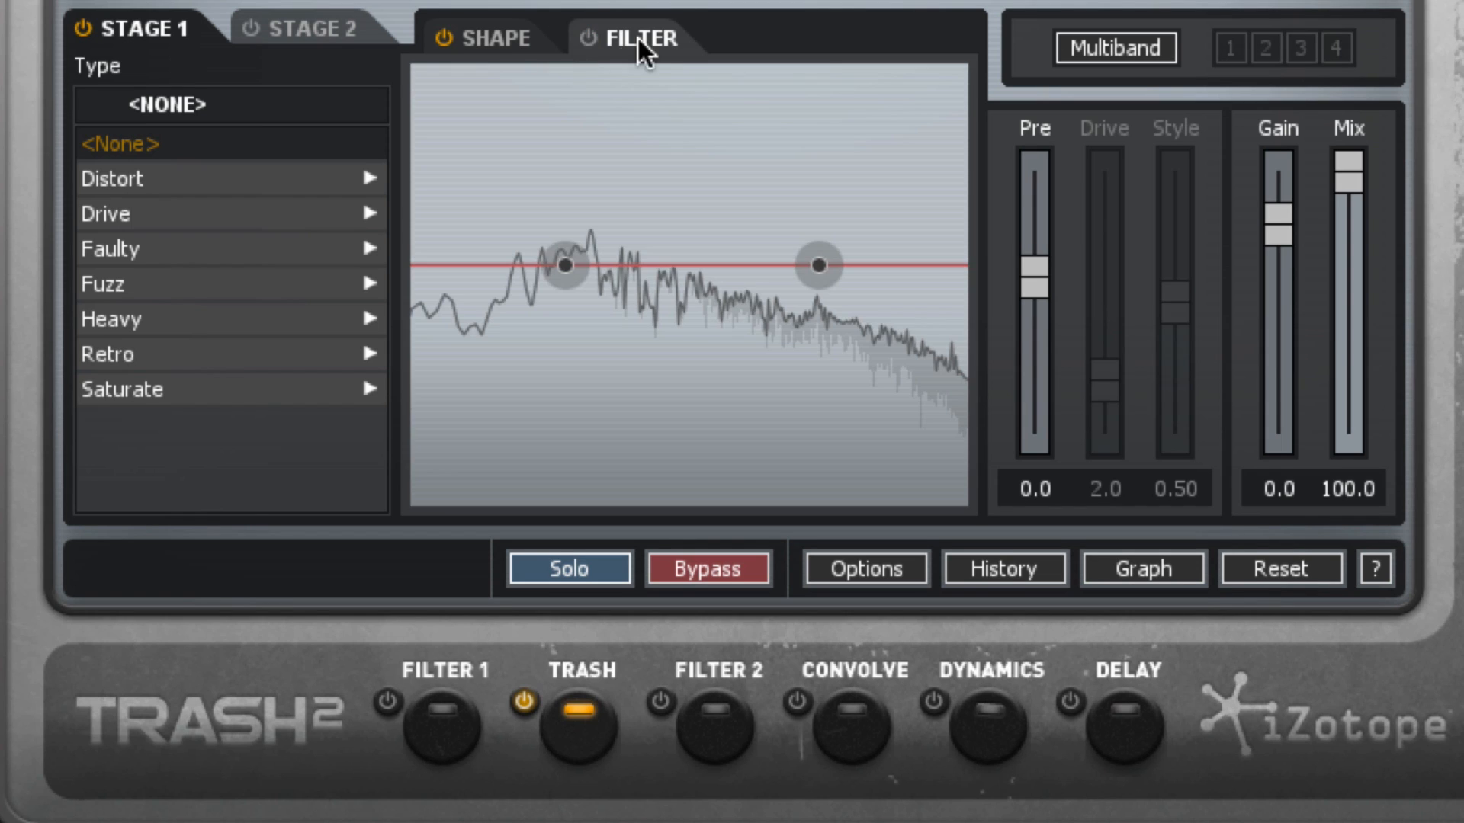
{"action": "left_click", "coordinate": [495, 38]}
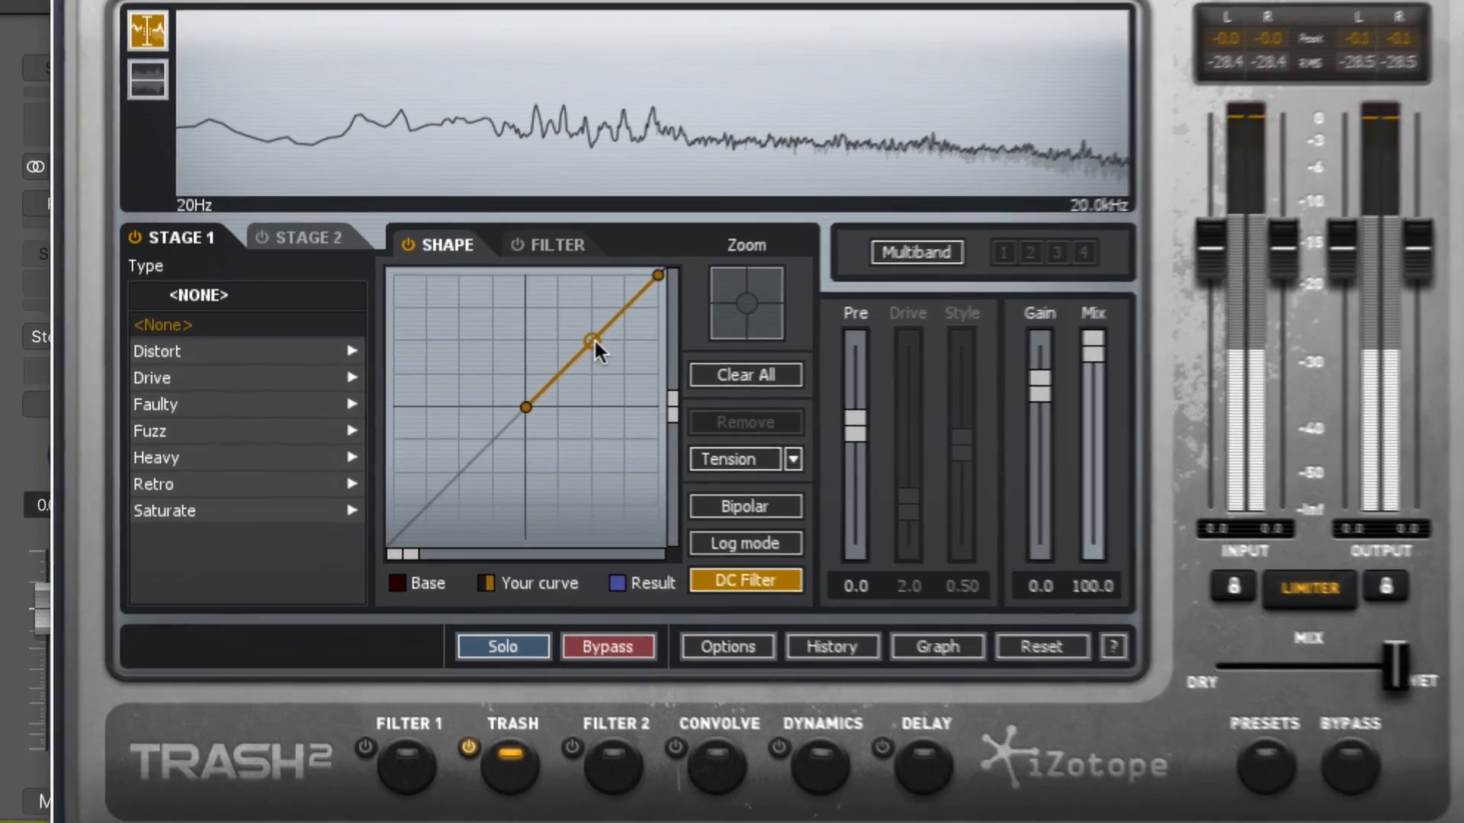
- Bend the upper curve into a soft saturating shape and lower its top-right endpoint
{"action": "left_click_drag", "start_coordinate": [563, 347], "coordinate": [568, 326]}
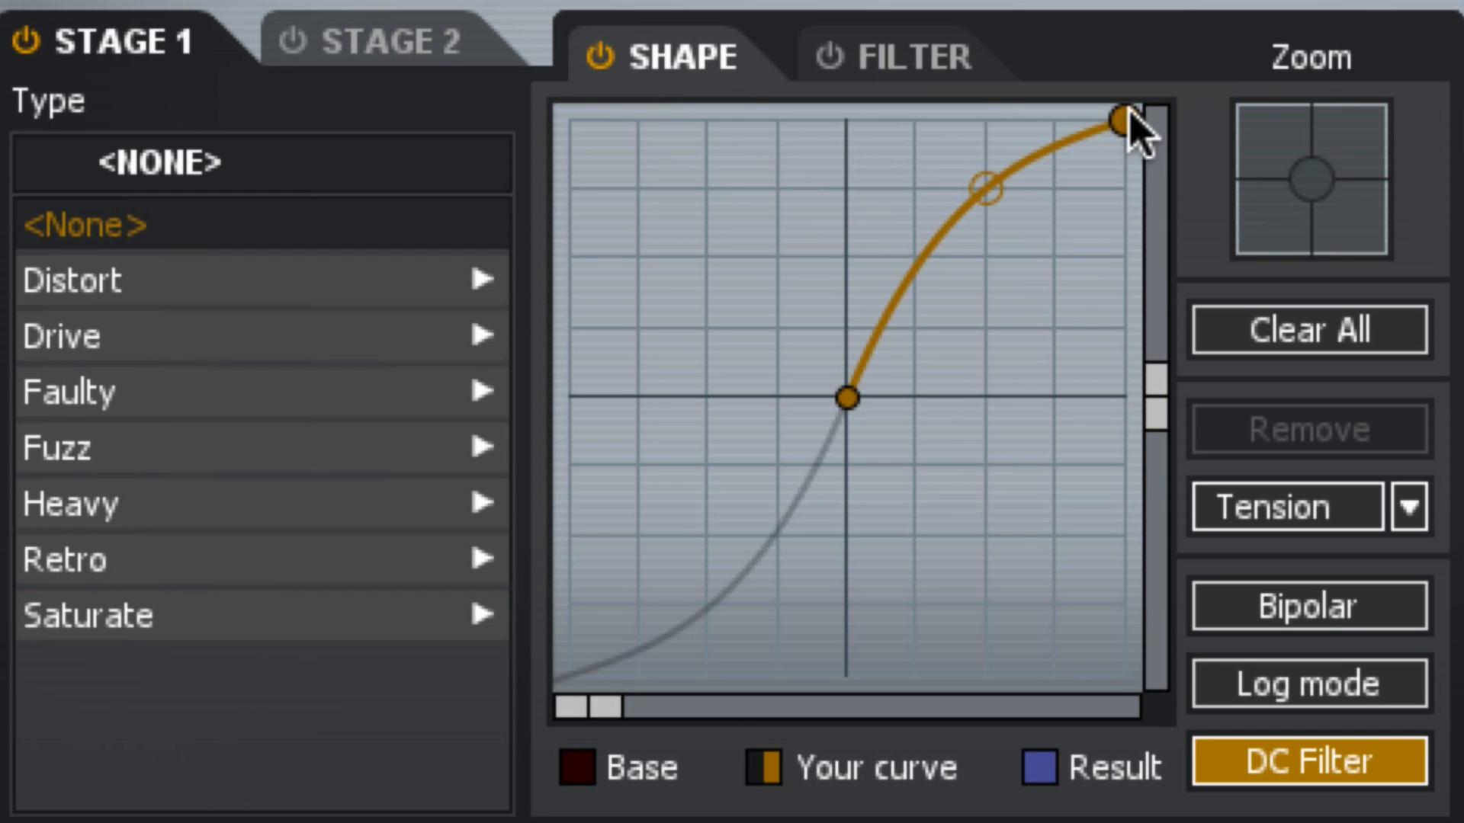
{"action": "left_click_drag", "start_coordinate": [1127, 125], "coordinate": [1126, 170]}
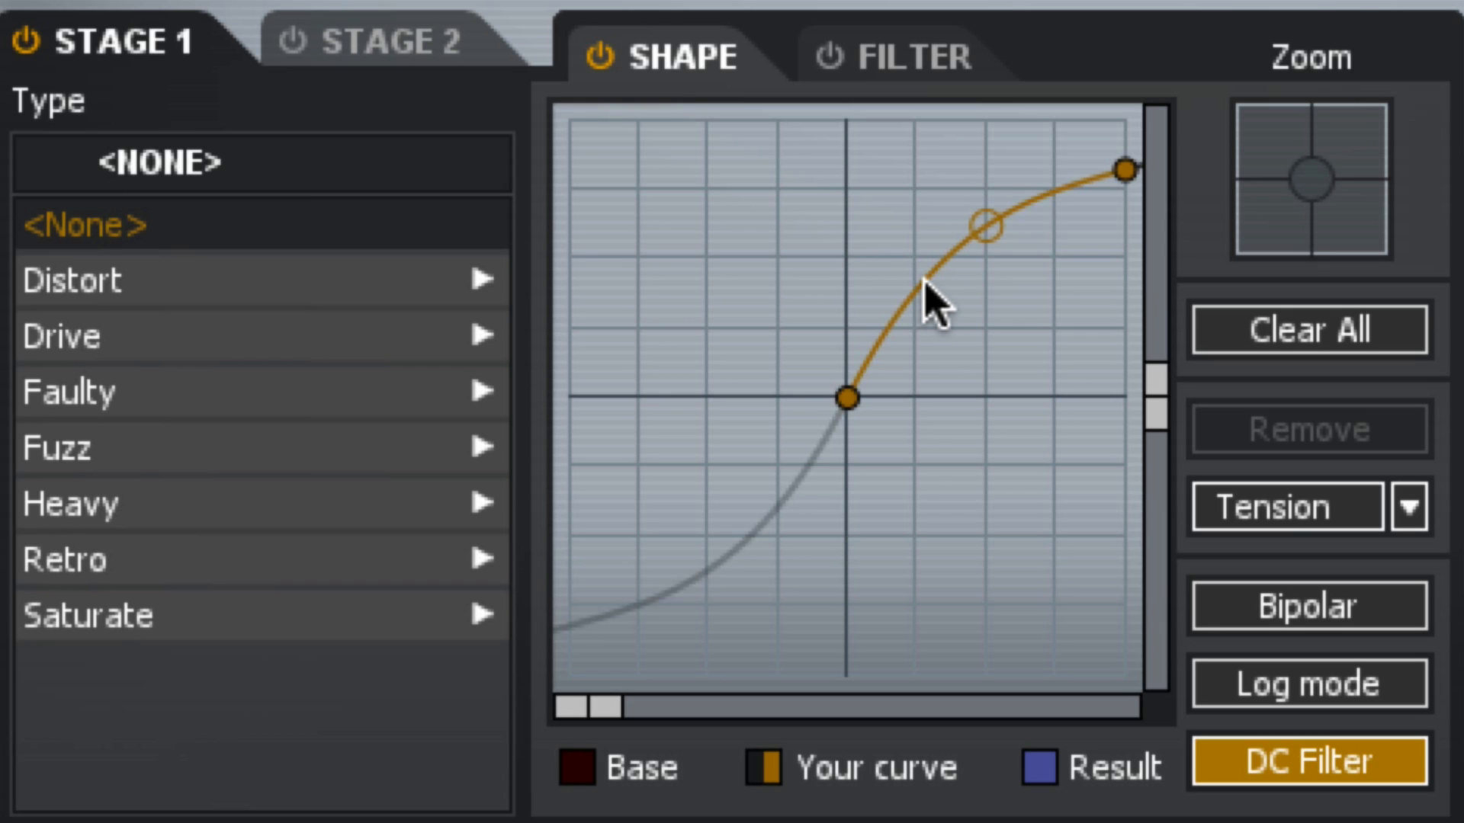
- Add points on the curve and remove them again to try point editing
{"action": "left_click", "coordinate": [930, 292]}
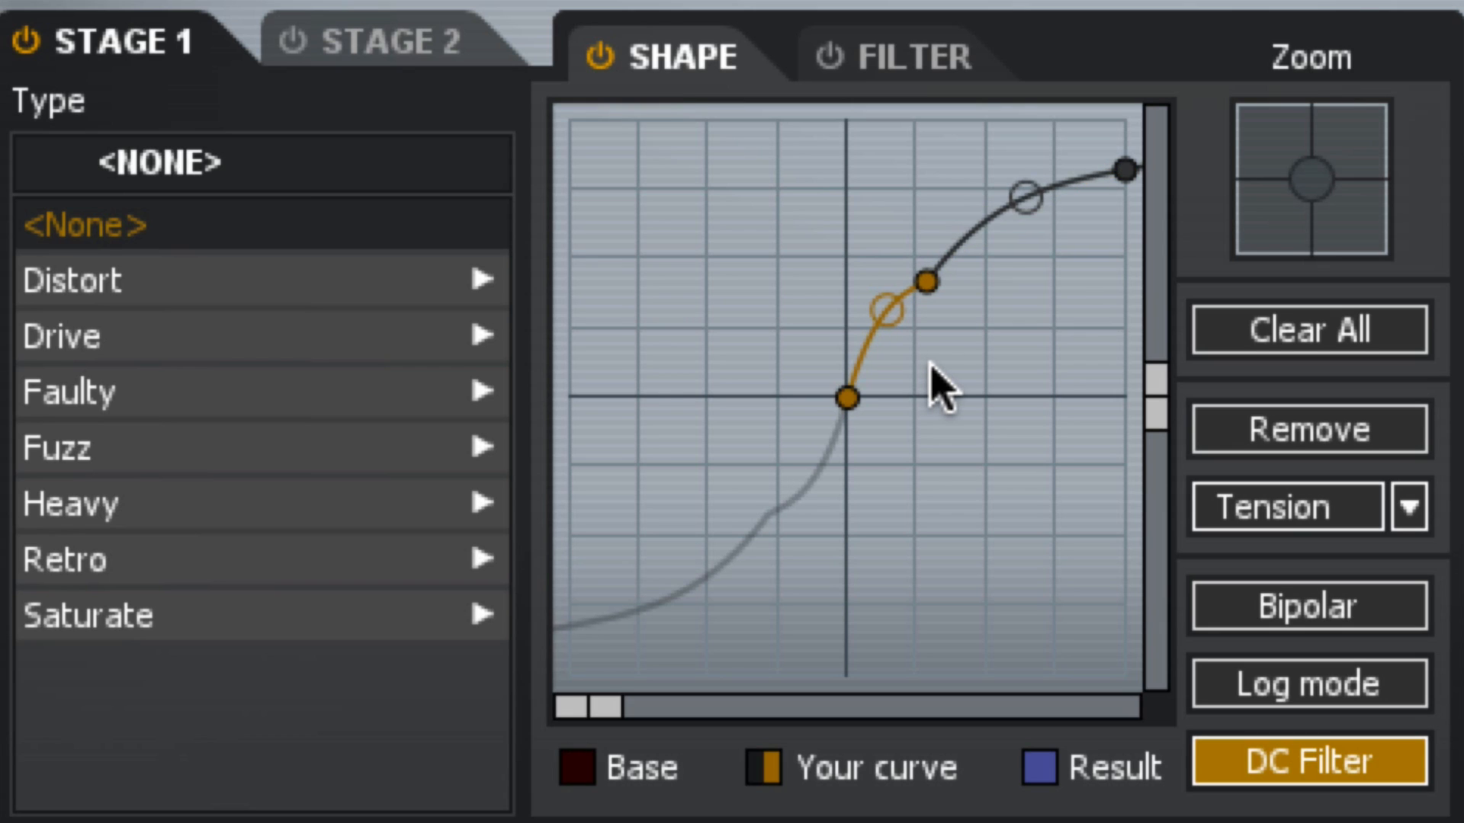
{"action": "right_click", "coordinate": [927, 286]}
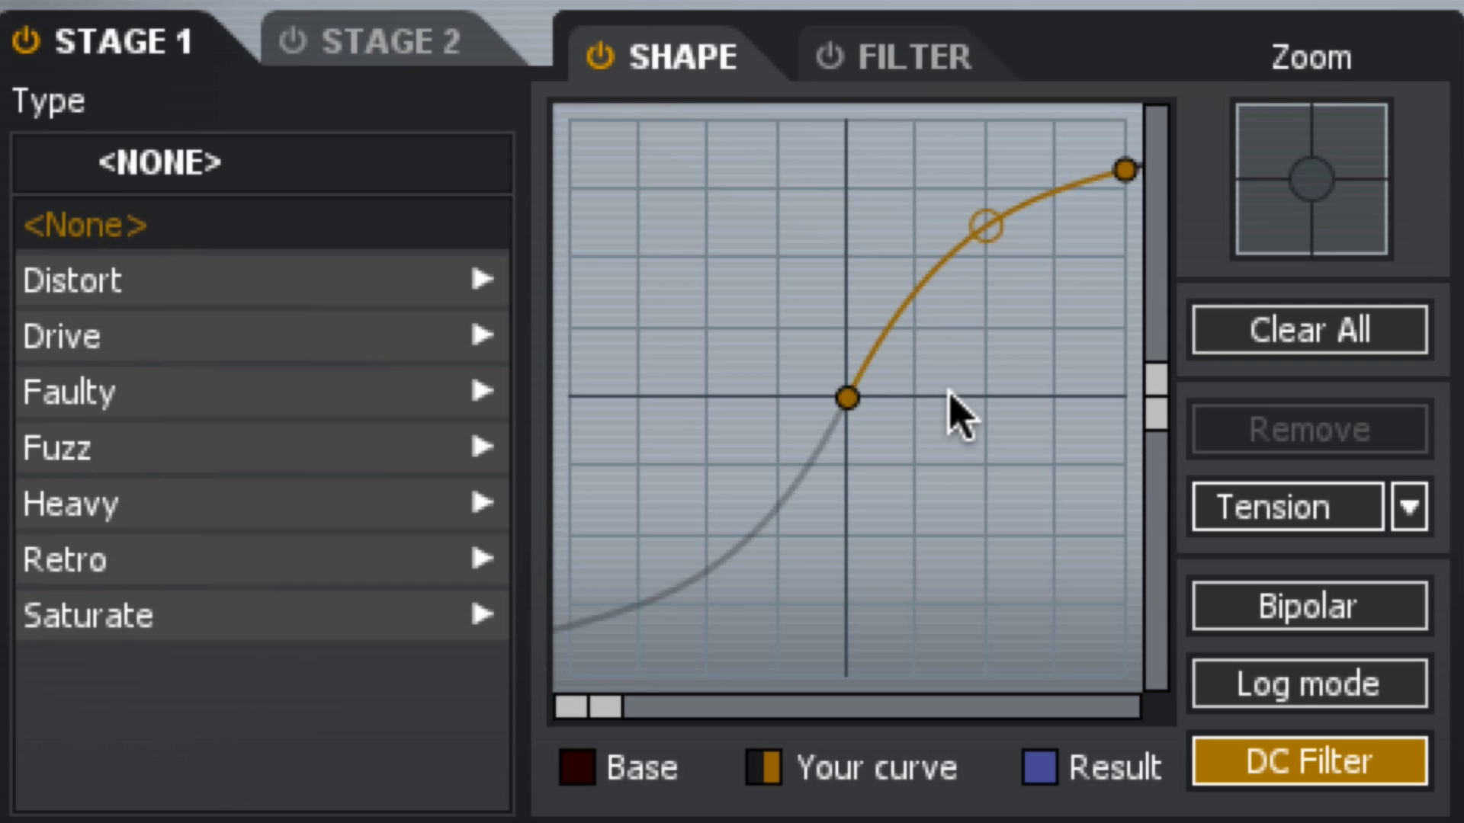
{"action": "left_click", "coordinate": [904, 304]}
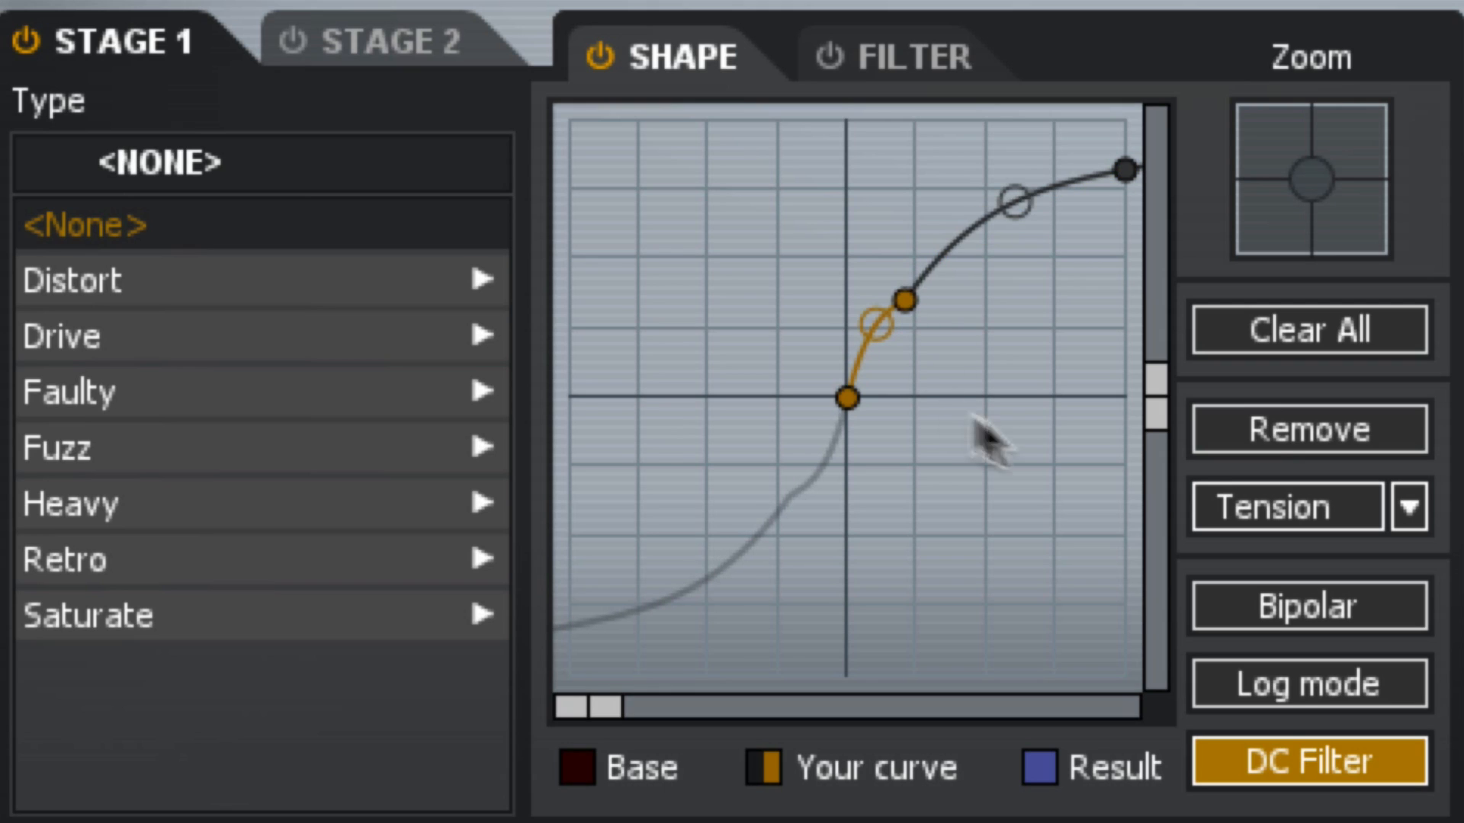
{"action": "left_click", "coordinate": [1275, 432]}
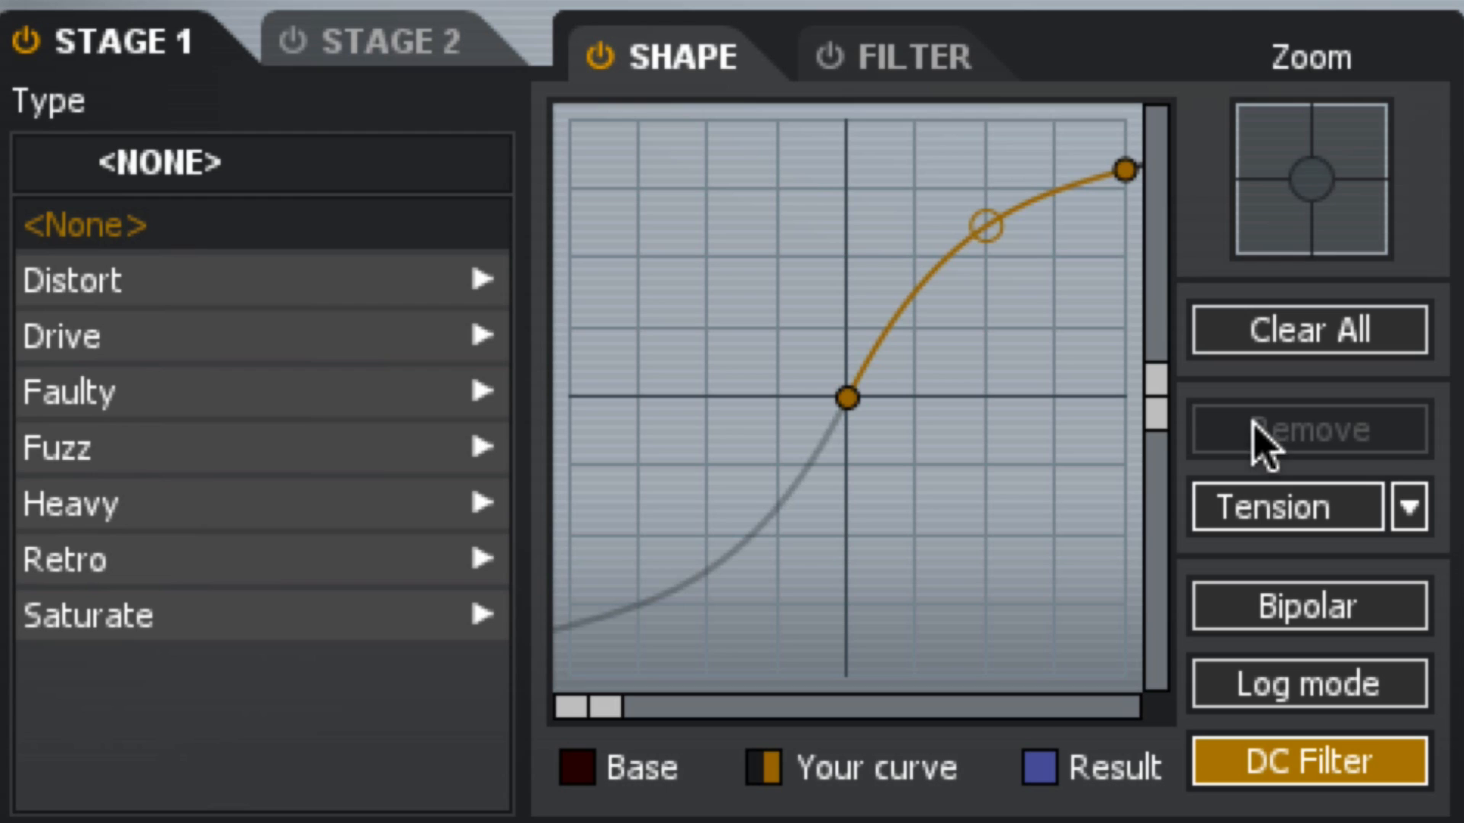
- Add a point on the upper curve and pull it down-right into a flat step
{"action": "left_click", "coordinate": [927, 284]}
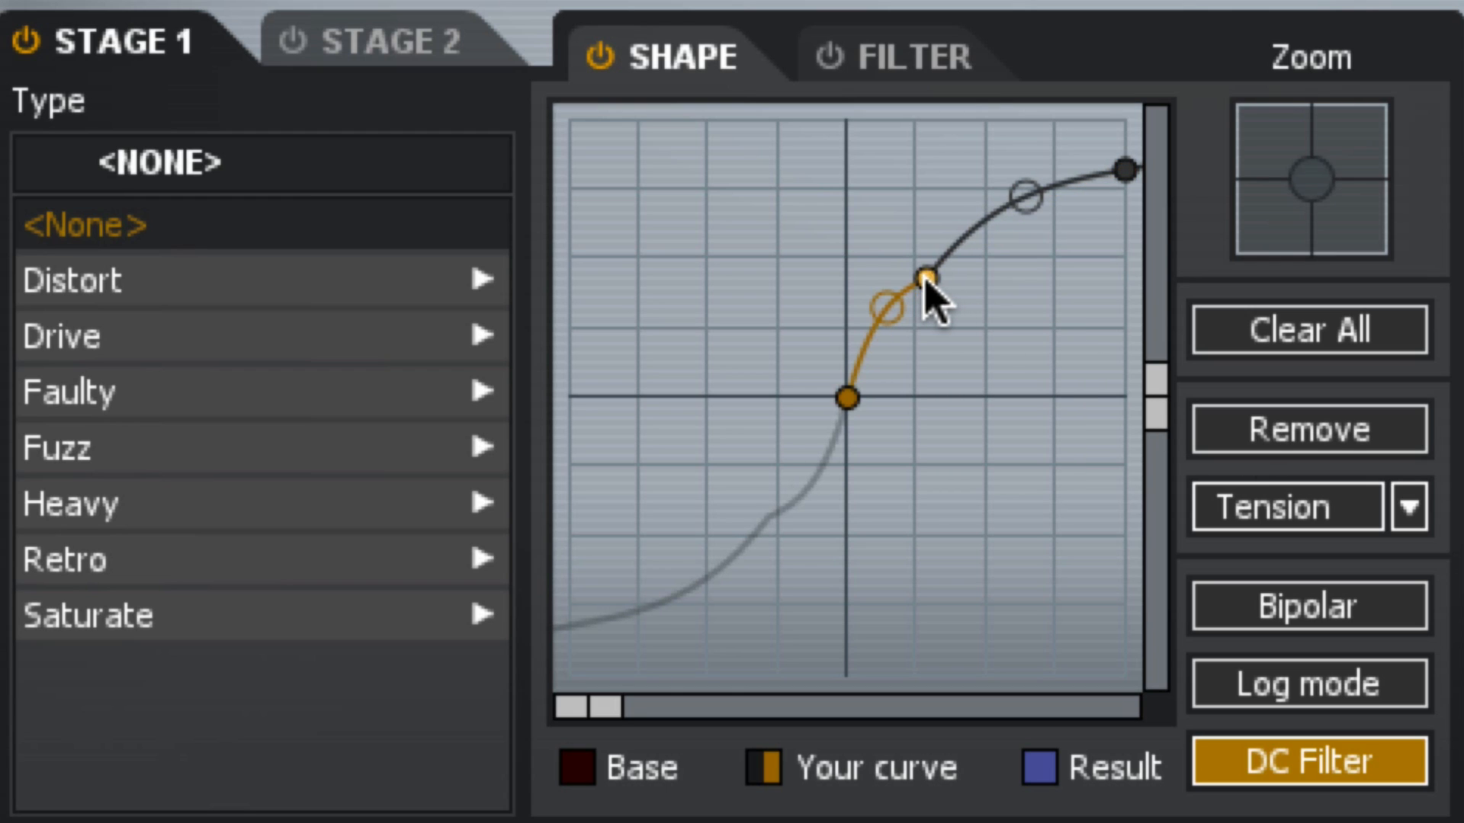
{"action": "left_click_drag", "start_coordinate": [927, 285], "coordinate": [940, 316]}
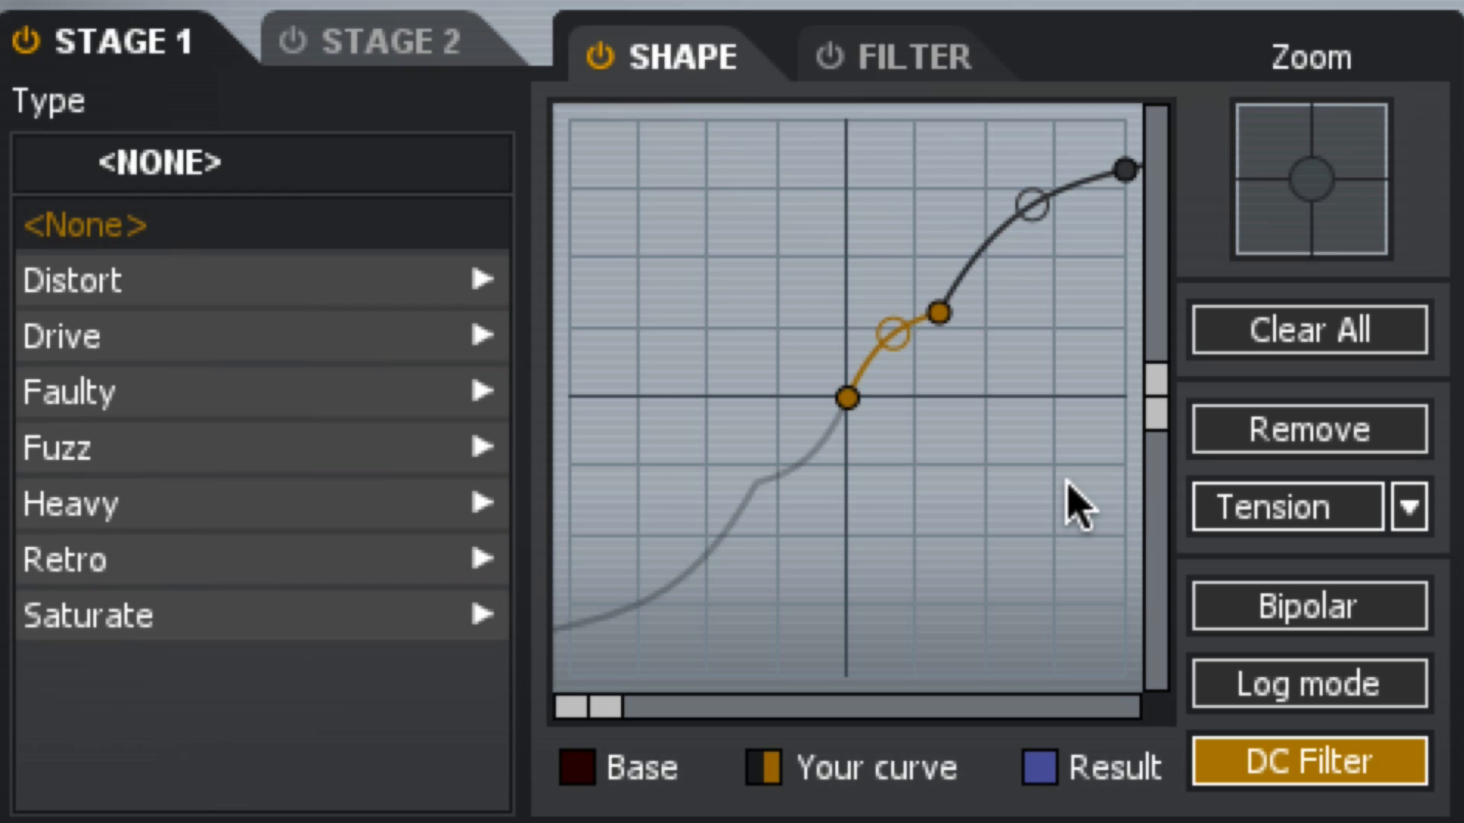
{"action": "left_click_drag", "start_coordinate": [939, 313], "coordinate": [956, 334]}
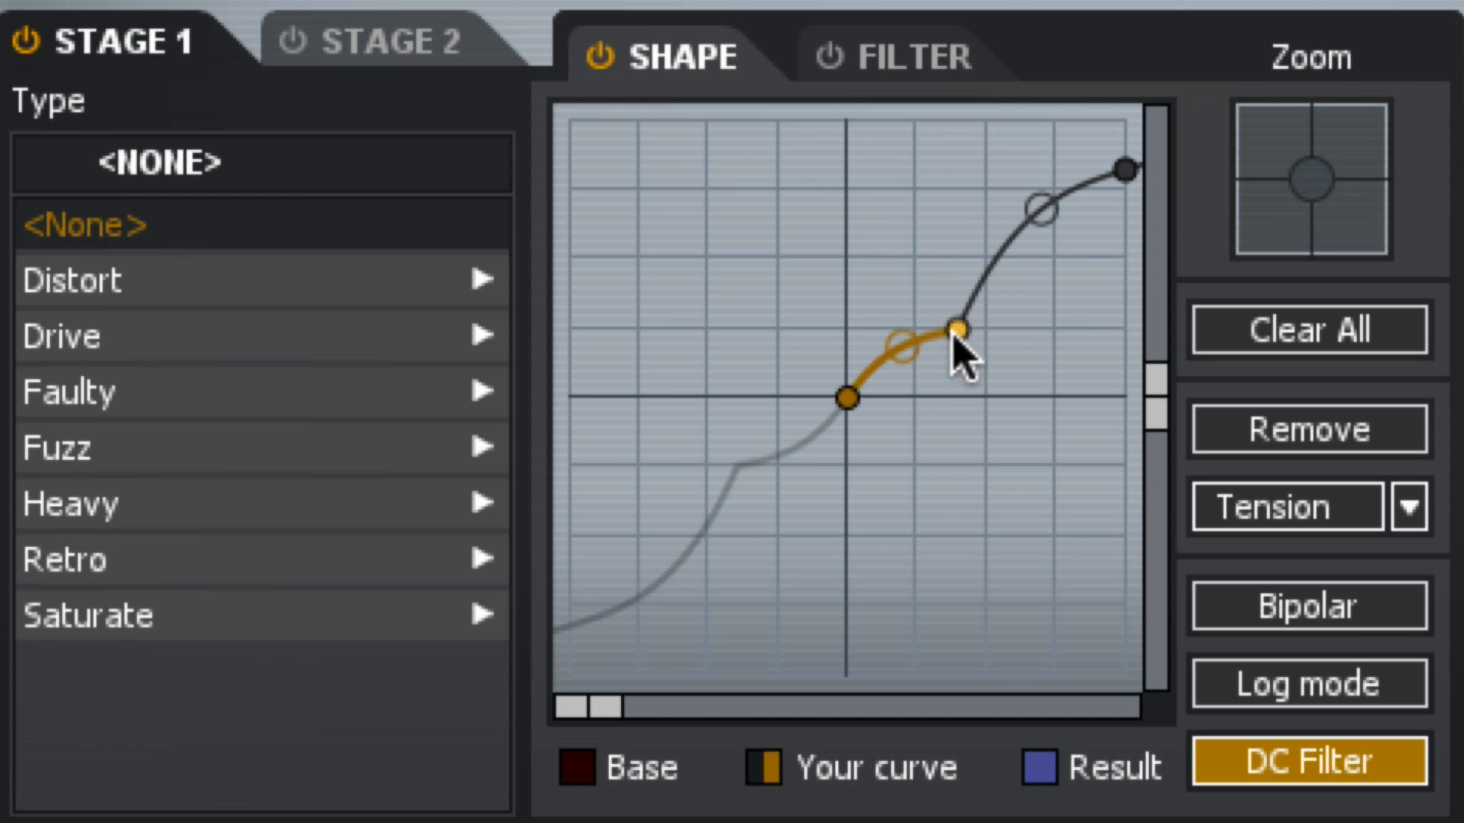
{"action": "left_click_drag", "start_coordinate": [959, 335], "coordinate": [957, 346]}
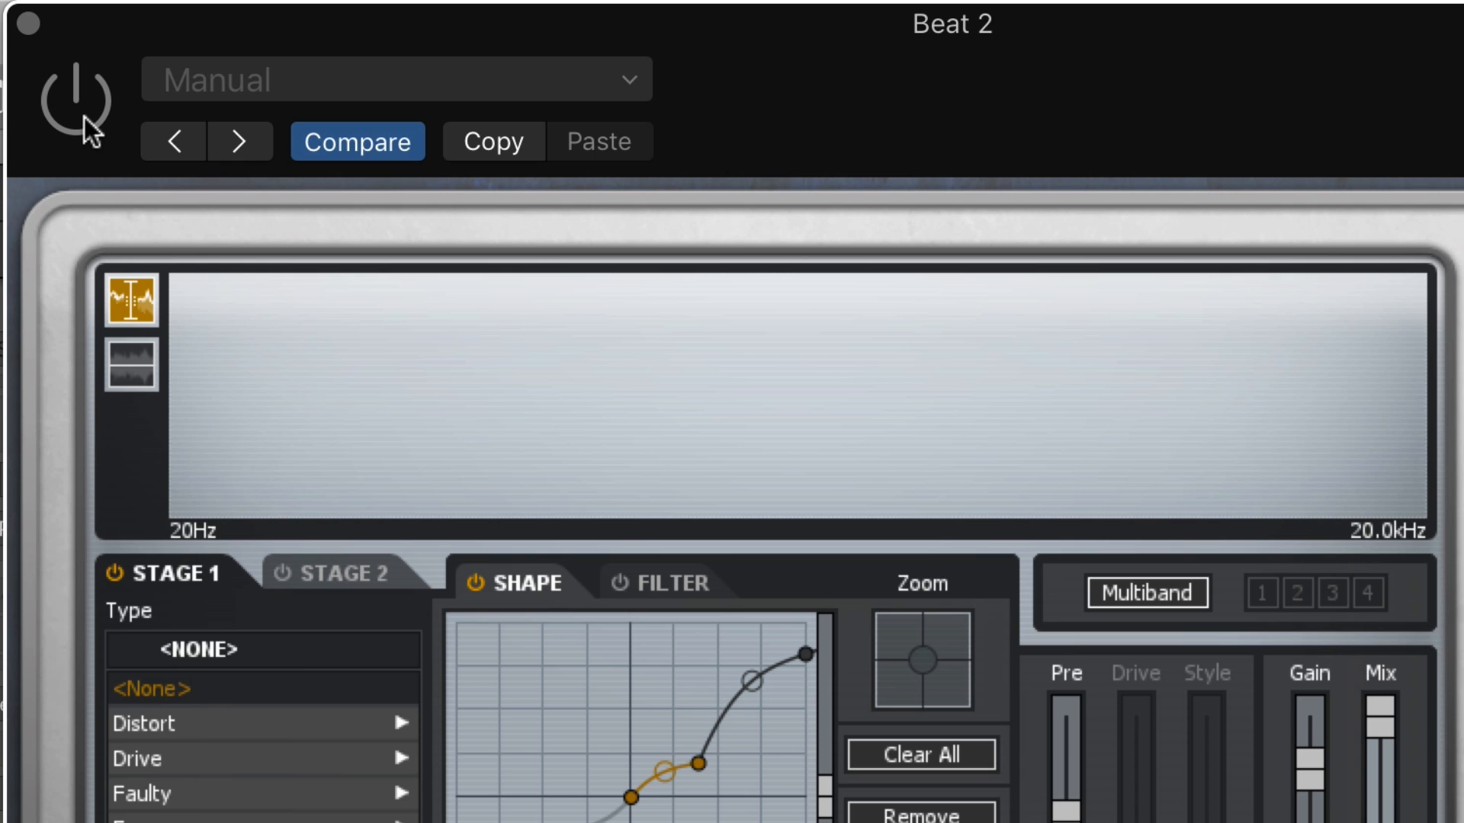
- Re-enable the plugin and slide the added point left and up close to the graph centre
{"action": "left_click", "coordinate": [76, 101]}
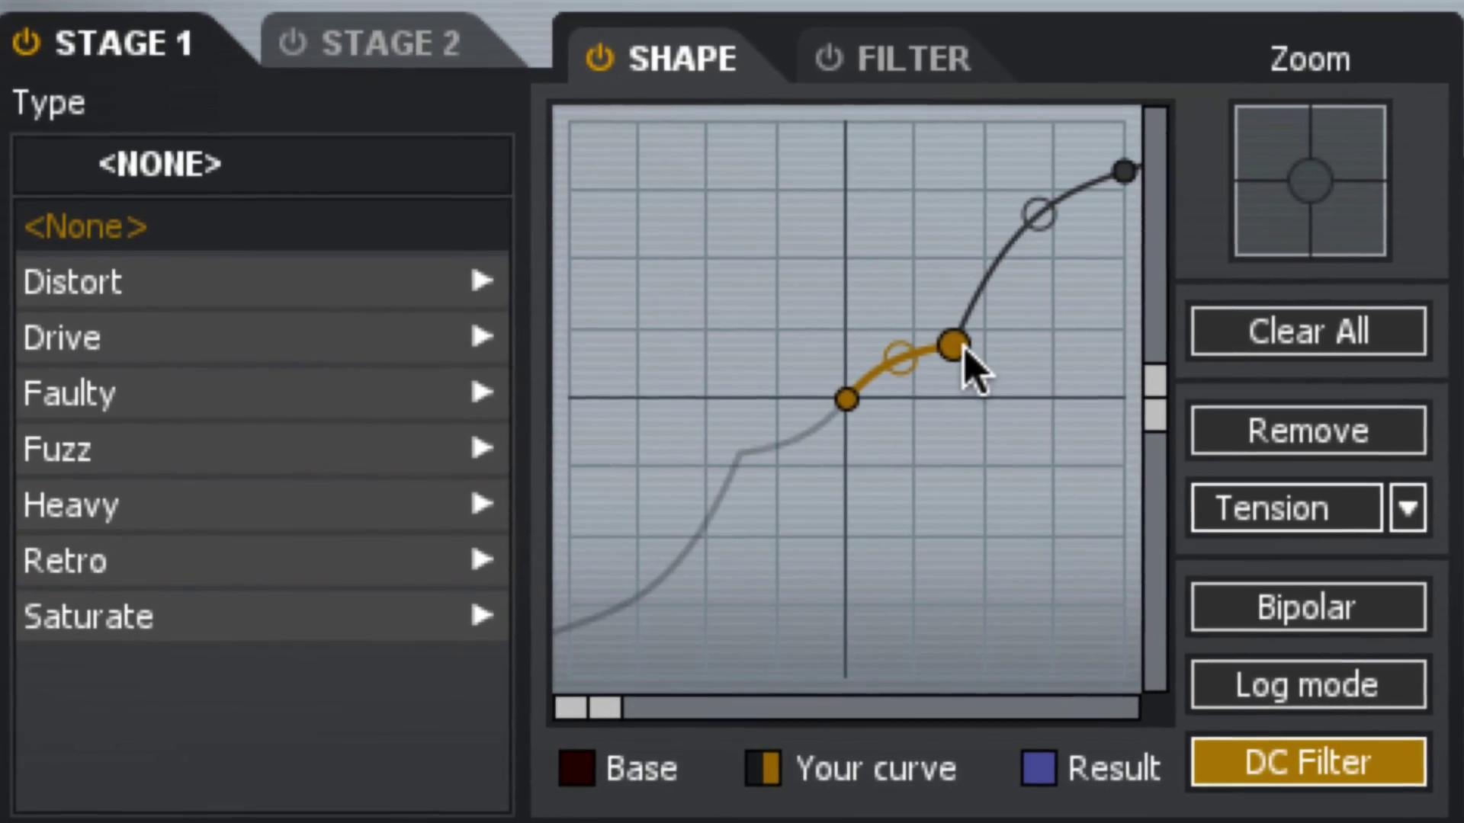
{"action": "left_click_drag", "start_coordinate": [956, 348], "coordinate": [921, 328]}
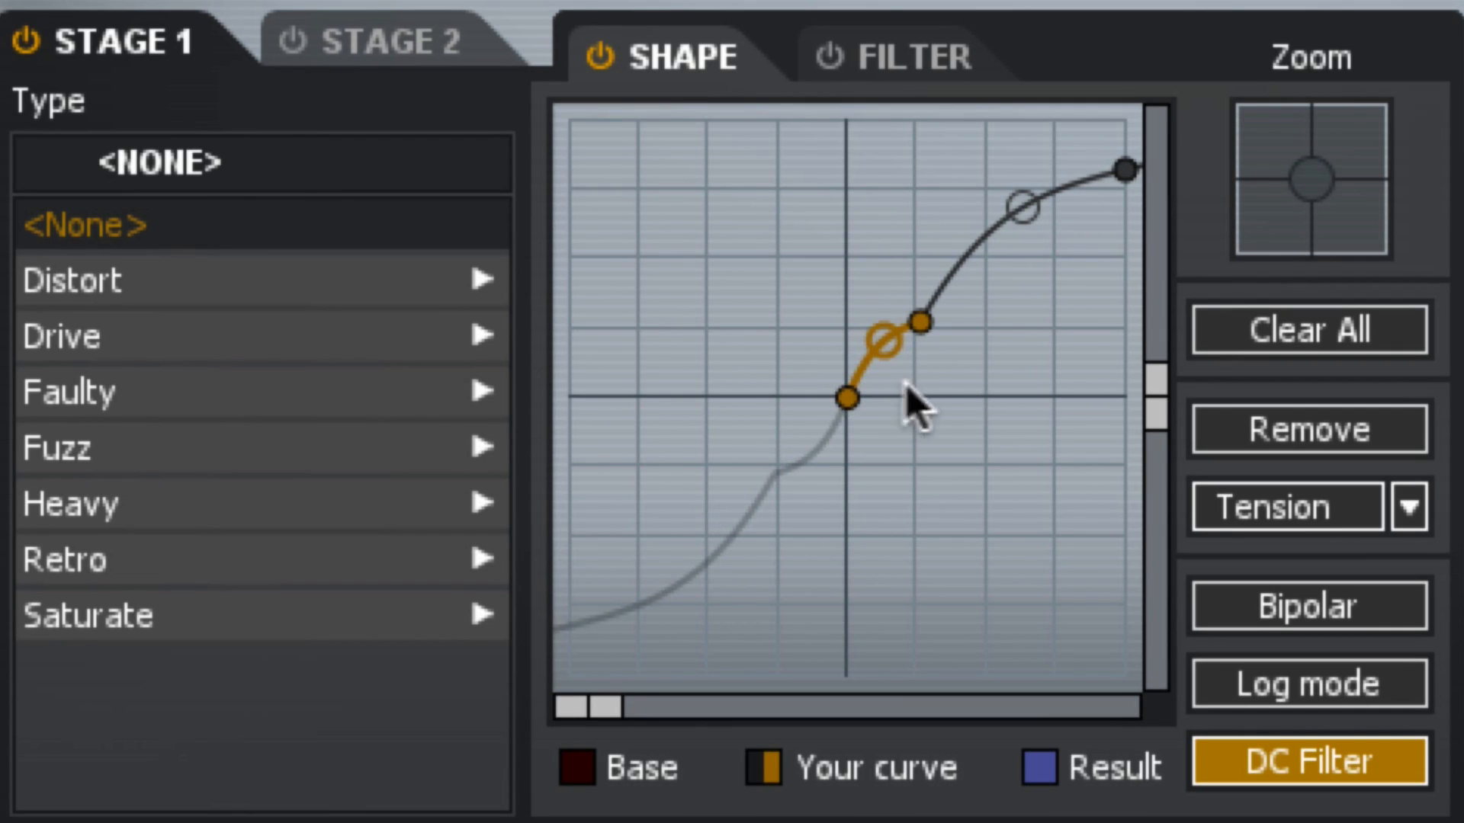
{"action": "left_click_drag", "start_coordinate": [921, 327], "coordinate": [883, 308]}
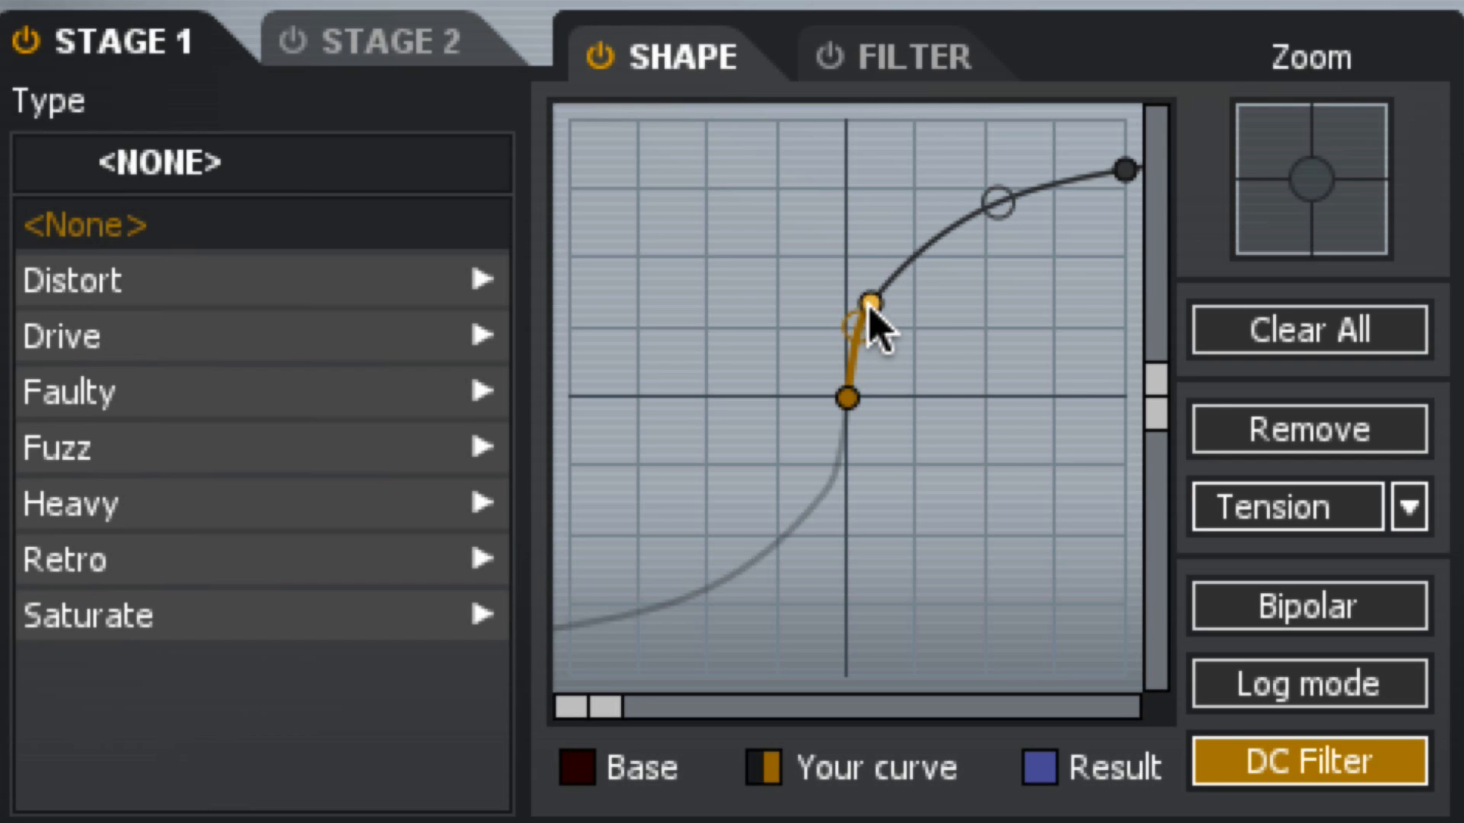
{"action": "left_click_drag", "start_coordinate": [872, 309], "coordinate": [871, 314]}
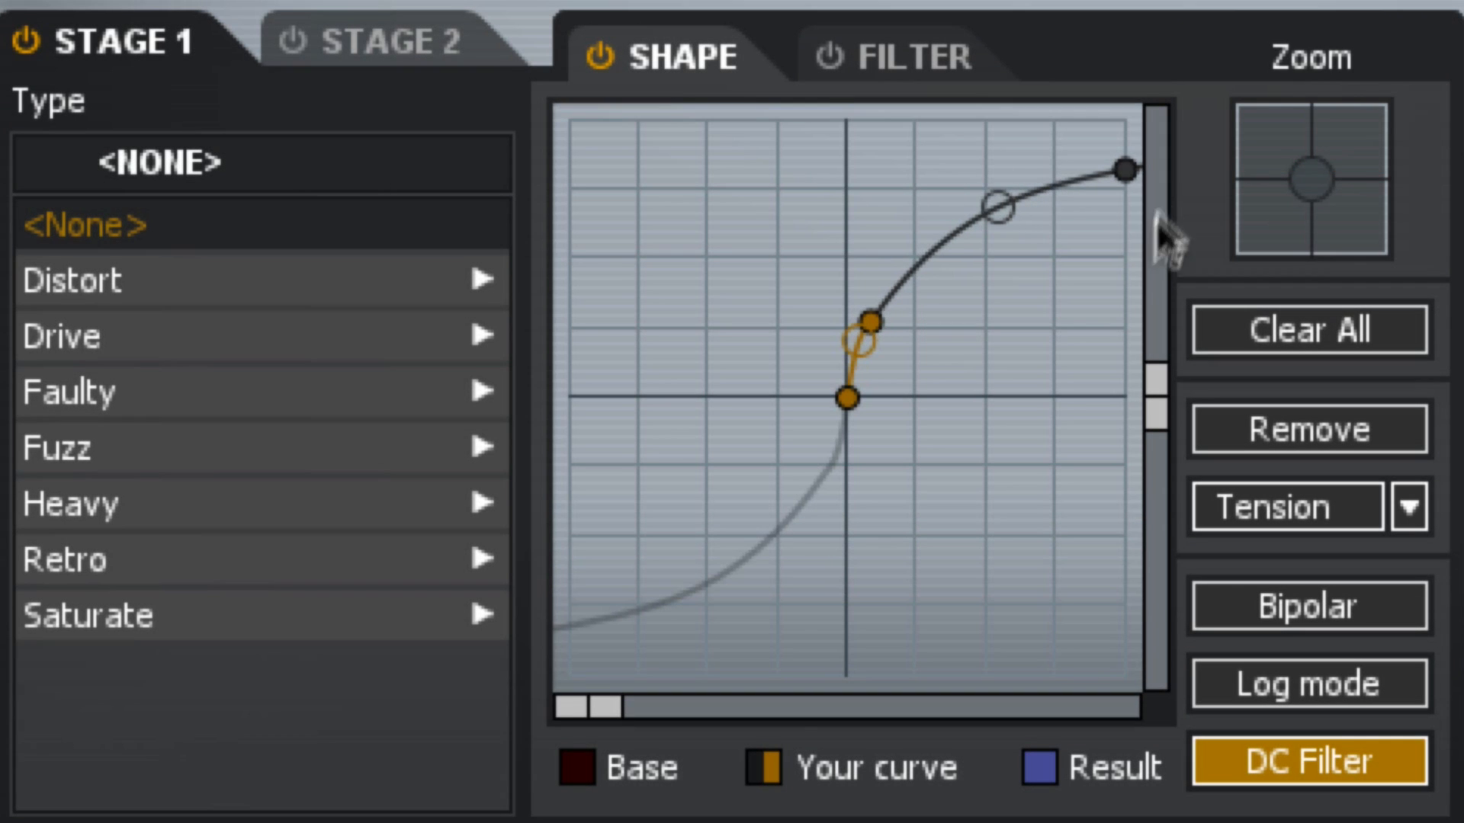
- Zoom into the curve's quarters to inspect it, then remove the extra point near its start
{"action": "left_click", "coordinate": [1347, 139]}
{"action": "left_click", "coordinate": [1269, 217]}
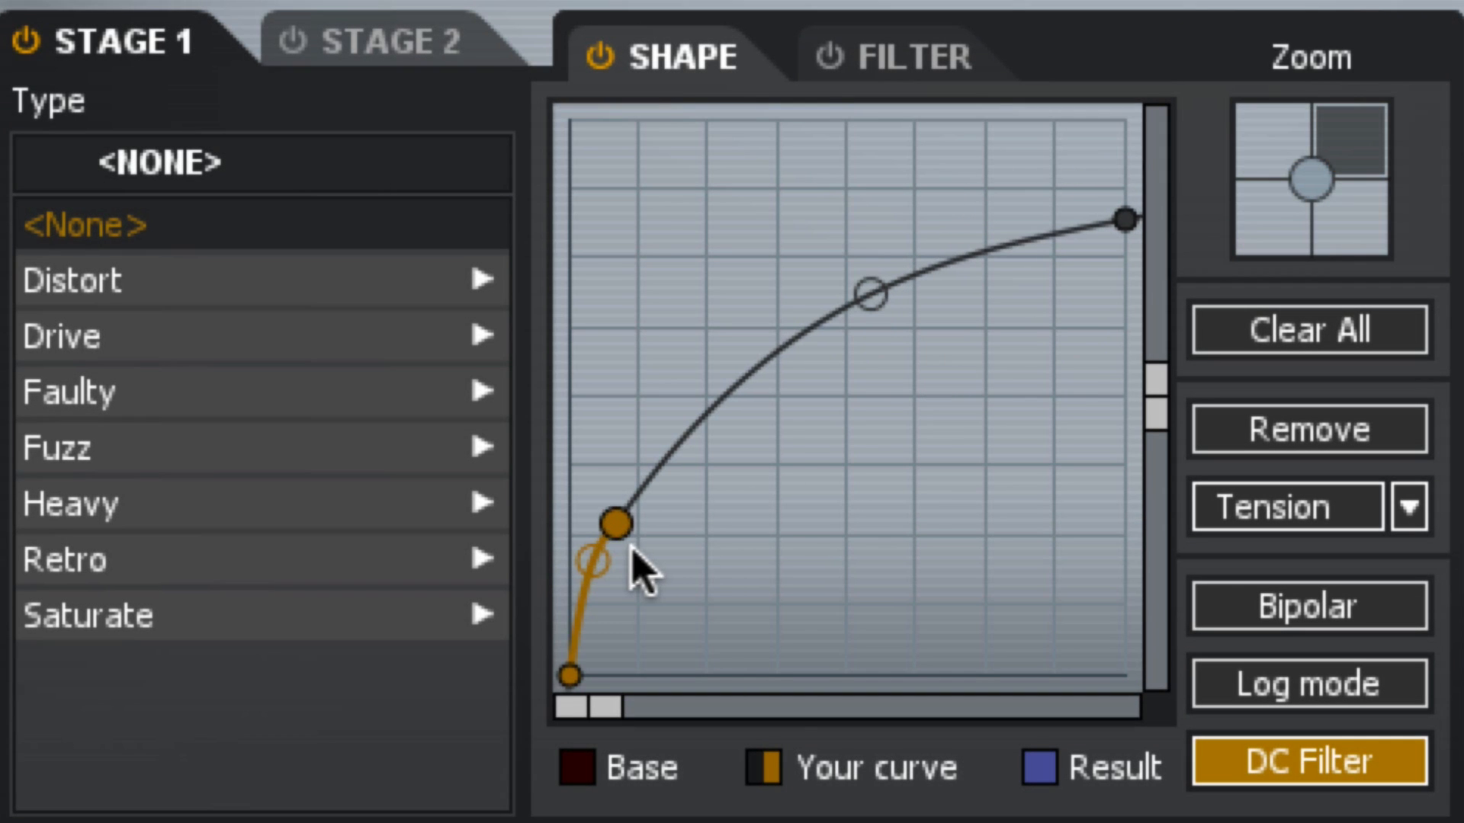
{"action": "left_click", "coordinate": [1269, 230]}
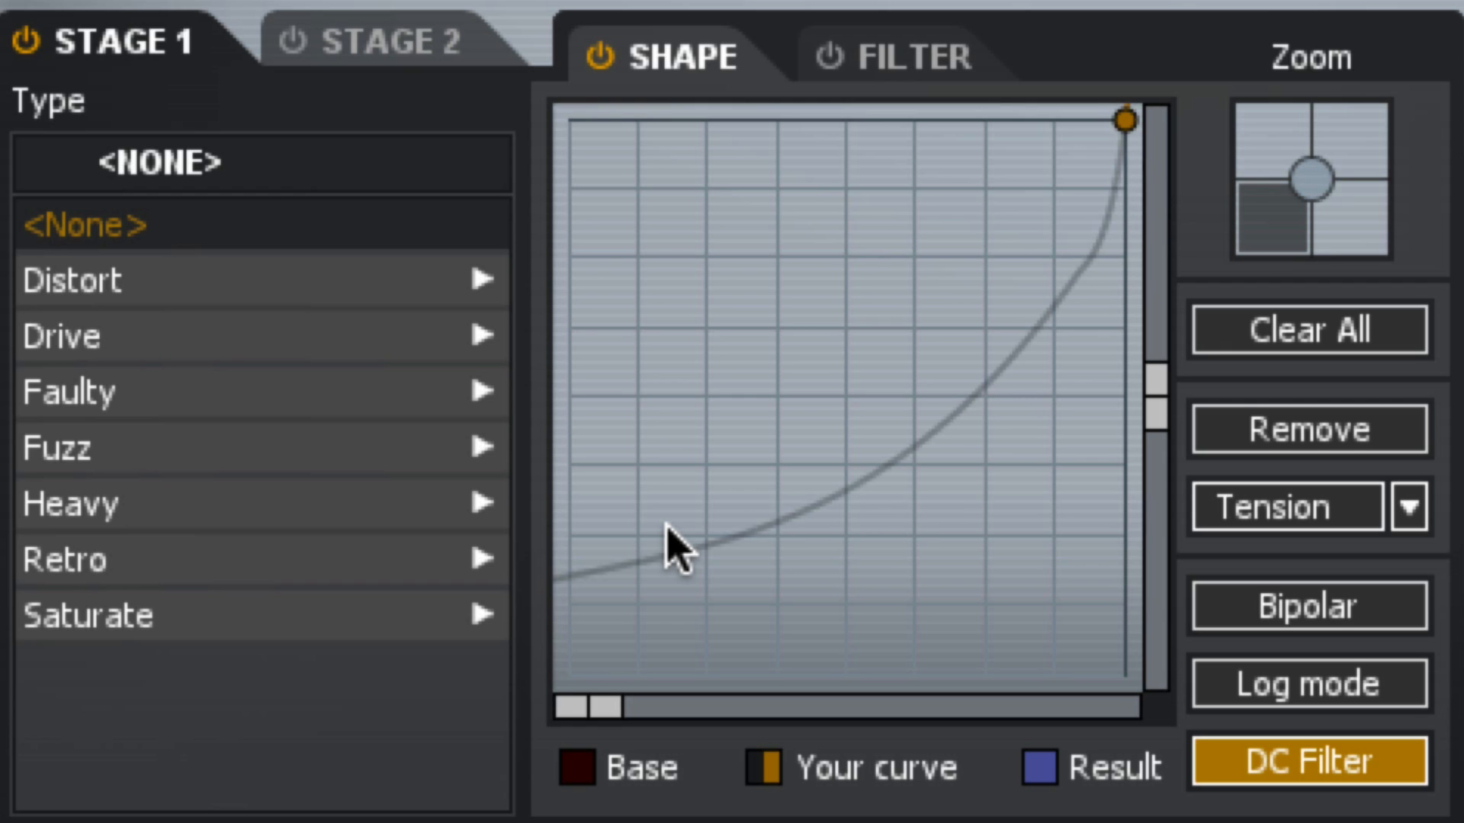
{"action": "left_click", "coordinate": [1347, 140]}
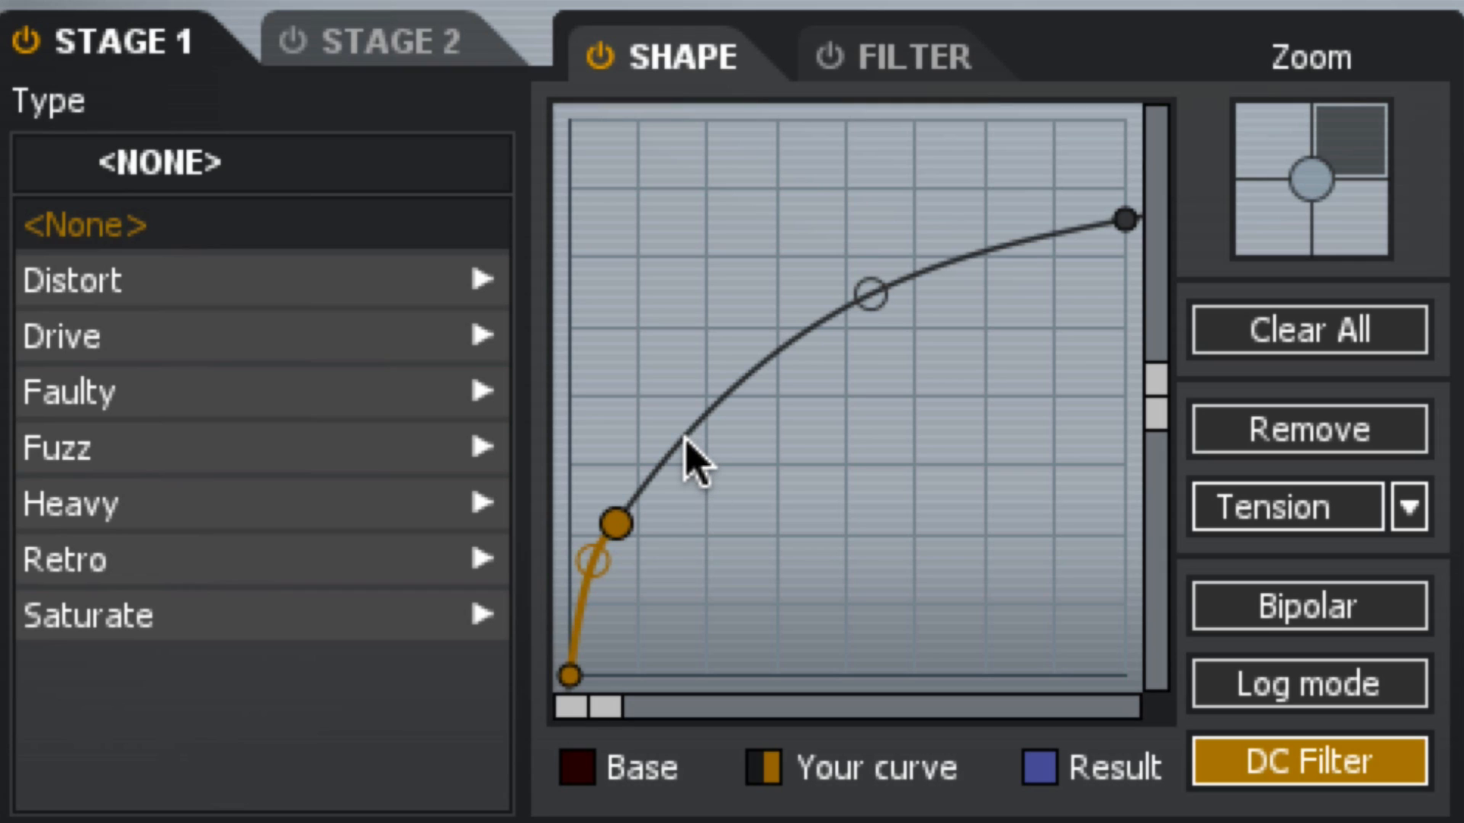
{"action": "right_click", "coordinate": [618, 524]}
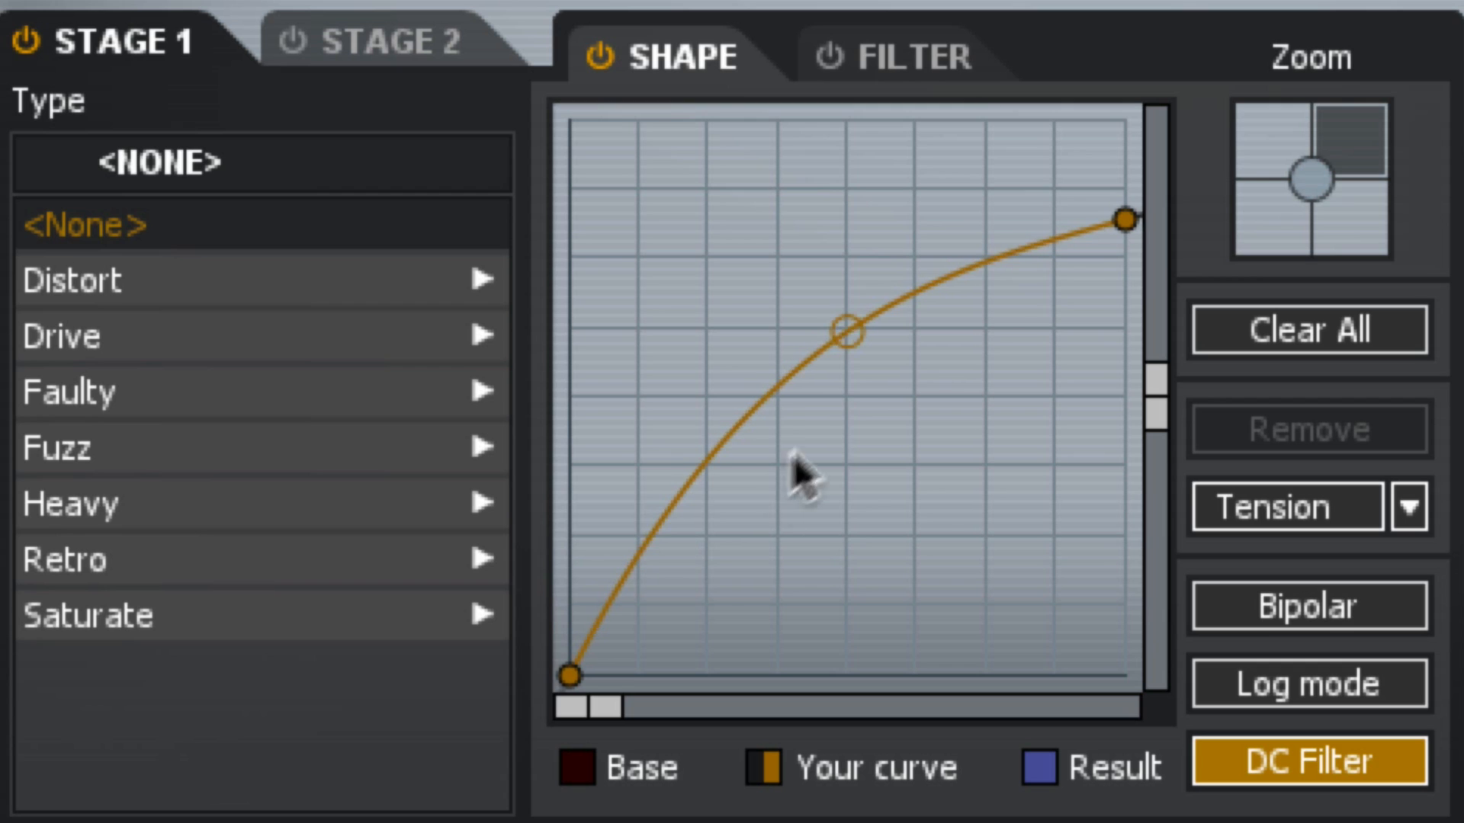
- Drag the middle tension handle so the curve sags low then sweeps steeply upward
{"action": "mouse_move", "coordinate": [848, 332]}
{"action": "left_mouse_down"}
{"action": "mouse_move", "coordinate": [849, 388]}
{"action": "mouse_move", "coordinate": [848, 323]}
{"action": "left_mouse_up"}
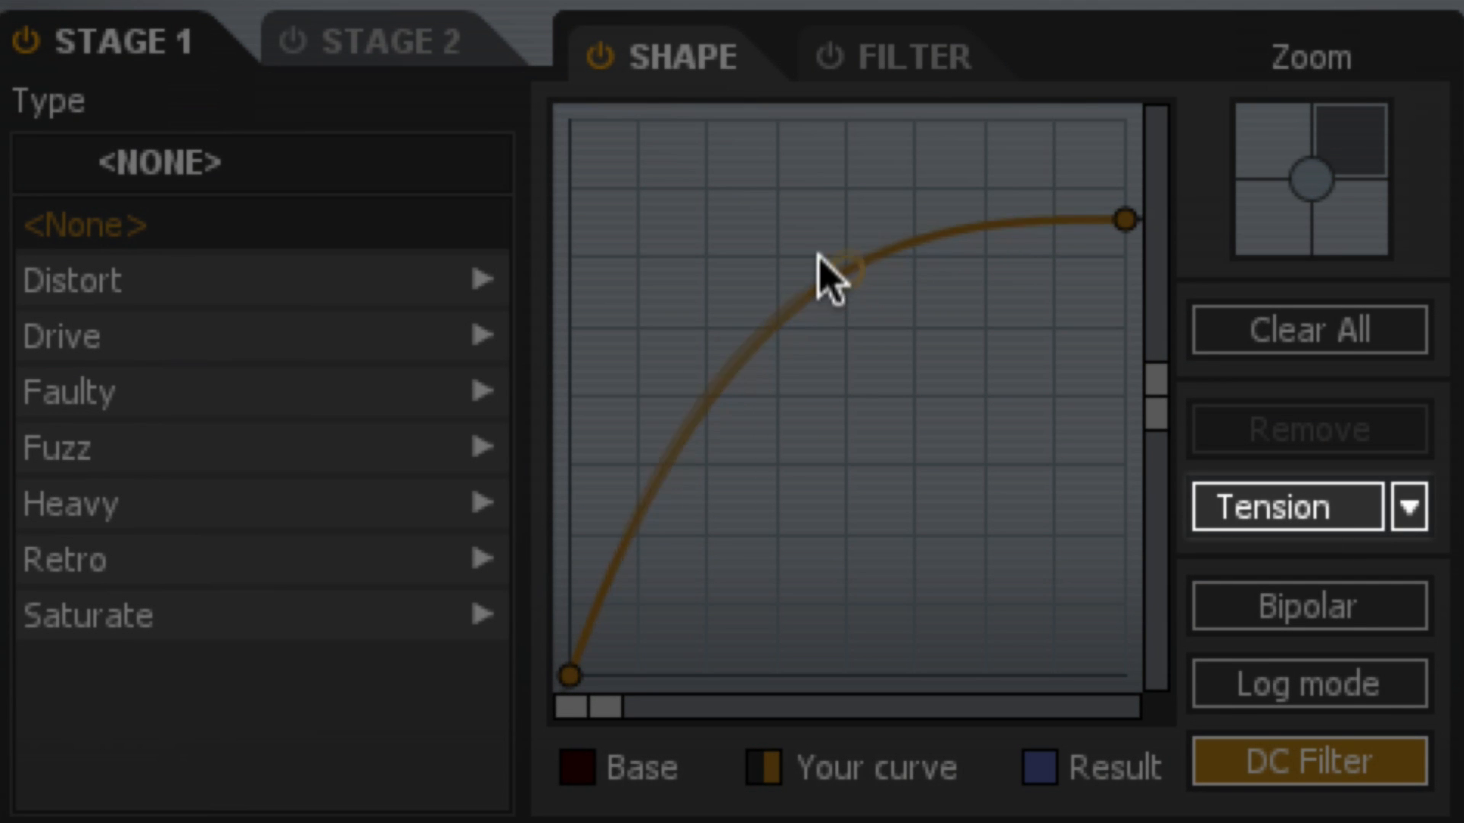
{"action": "mouse_move", "coordinate": [846, 330]}
{"action": "left_mouse_down"}
{"action": "mouse_move", "coordinate": [950, 623]}
{"action": "mouse_move", "coordinate": [864, 309]}
{"action": "left_mouse_up"}
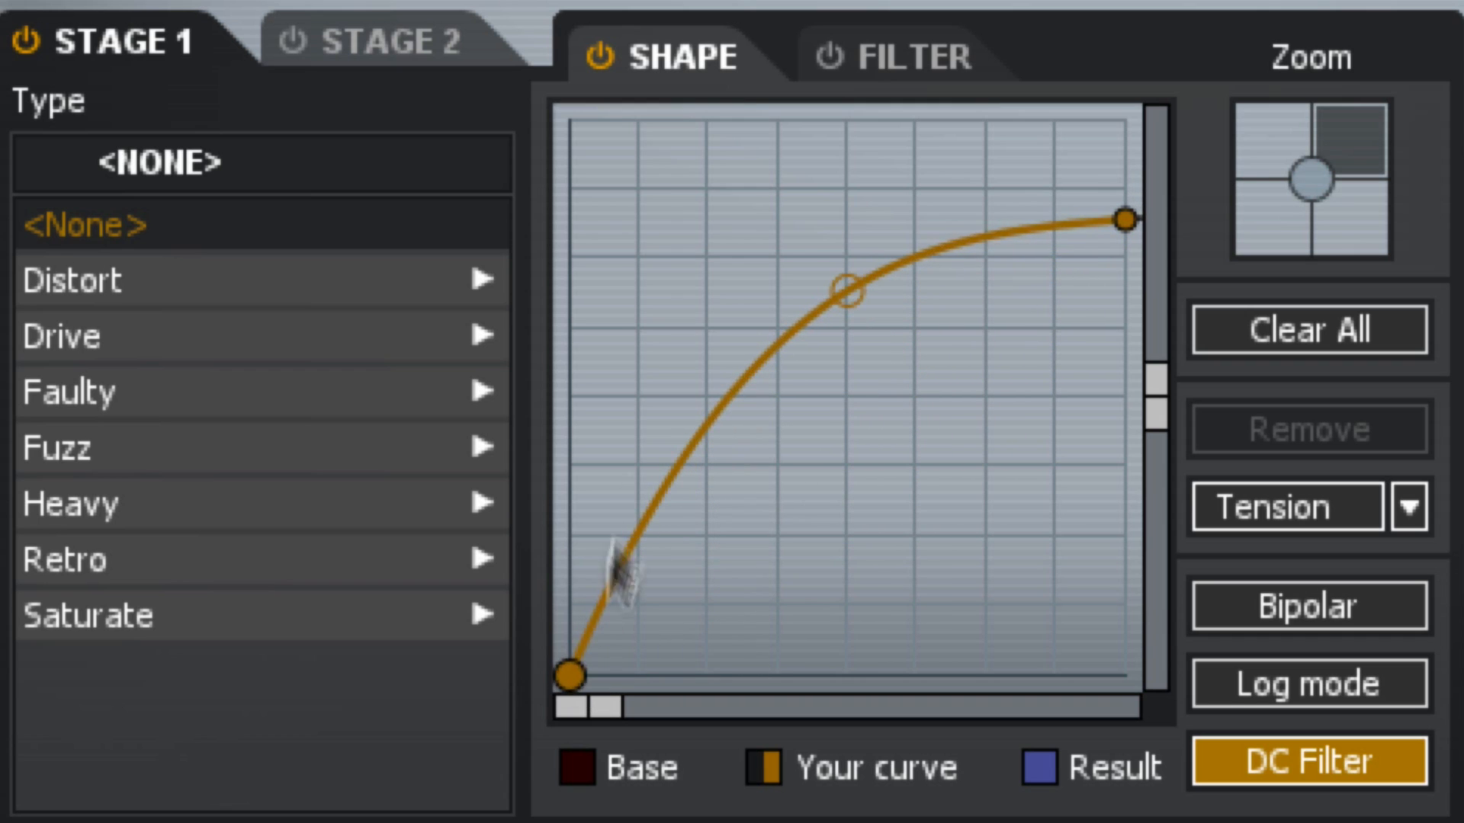
{"action": "mouse_move", "coordinate": [849, 300]}
{"action": "left_mouse_down"}
{"action": "mouse_move", "coordinate": [892, 250]}
{"action": "mouse_move", "coordinate": [955, 583]}
{"action": "left_mouse_up"}
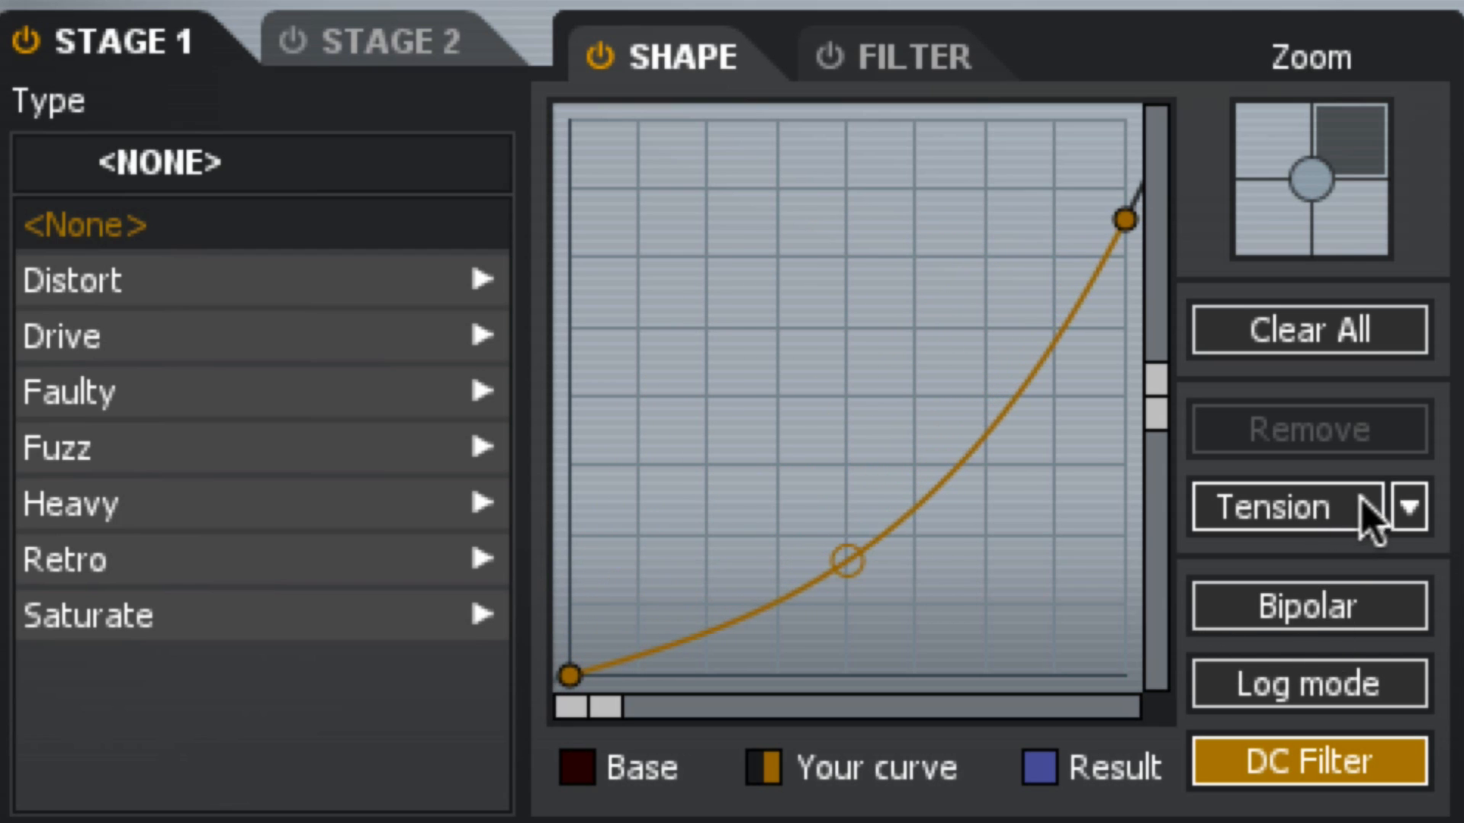
- Switch to Linear connections and move the middle point above, then below the diagonal
{"action": "left_click", "coordinate": [1405, 512]}
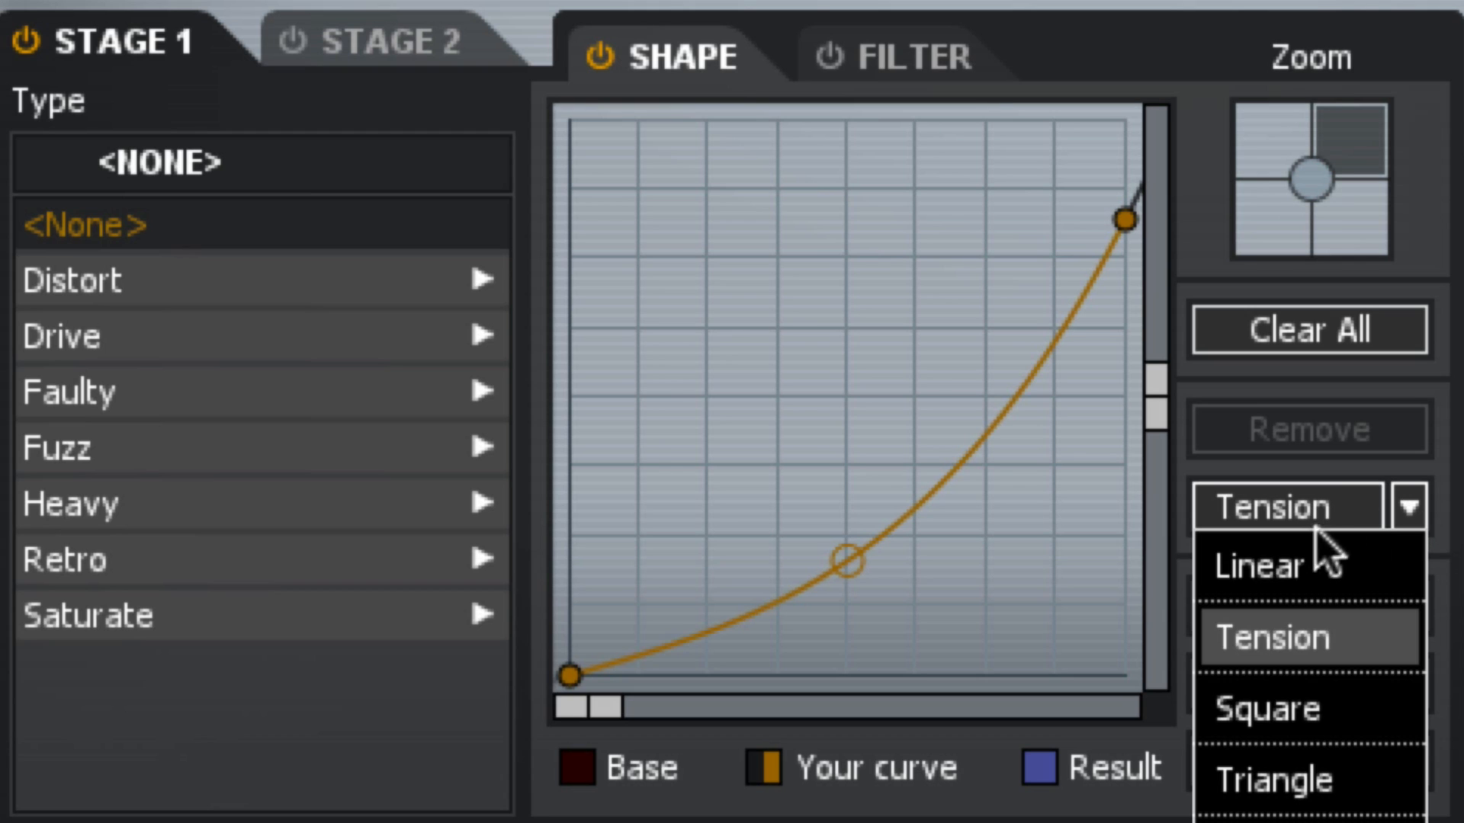
{"action": "left_click", "coordinate": [1271, 566]}
{"action": "mouse_move", "coordinate": [849, 560]}
{"action": "left_mouse_down"}
{"action": "mouse_move", "coordinate": [833, 493]}
{"action": "mouse_move", "coordinate": [847, 286]}
{"action": "left_mouse_up"}
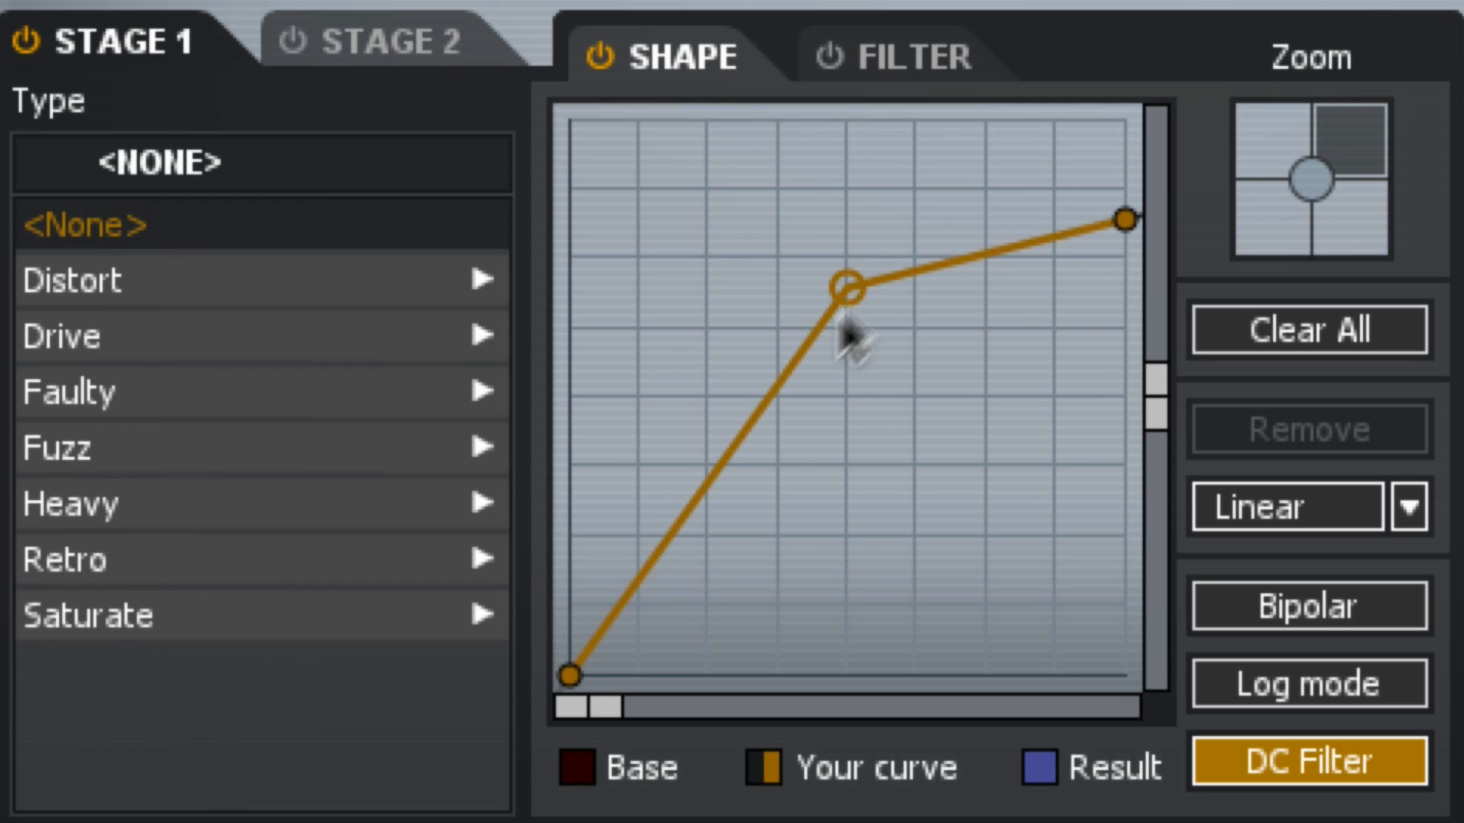
{"action": "left_click_drag", "start_coordinate": [847, 286], "coordinate": [849, 243]}
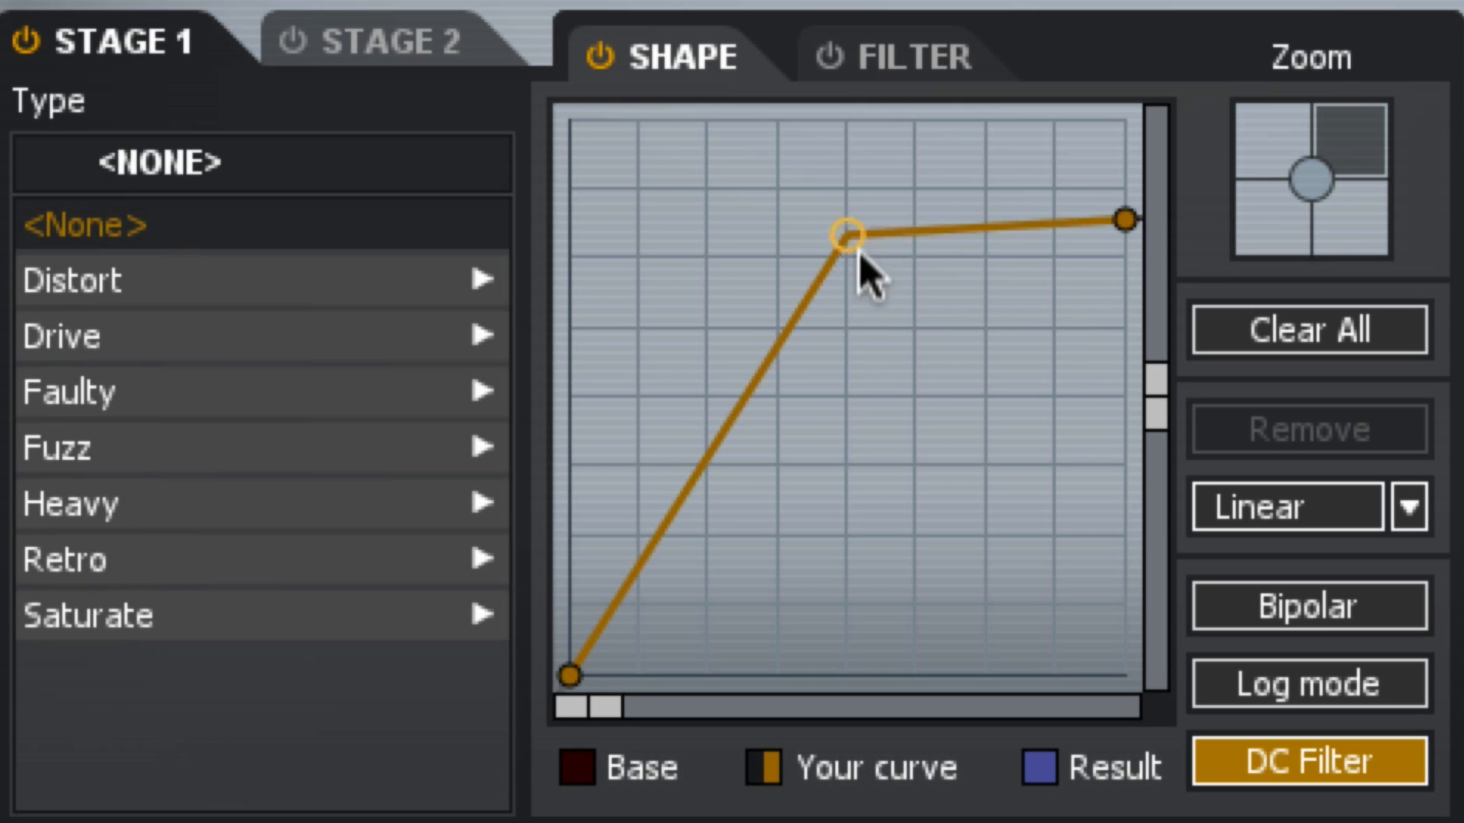
{"action": "left_click_drag", "start_coordinate": [847, 243], "coordinate": [847, 586]}
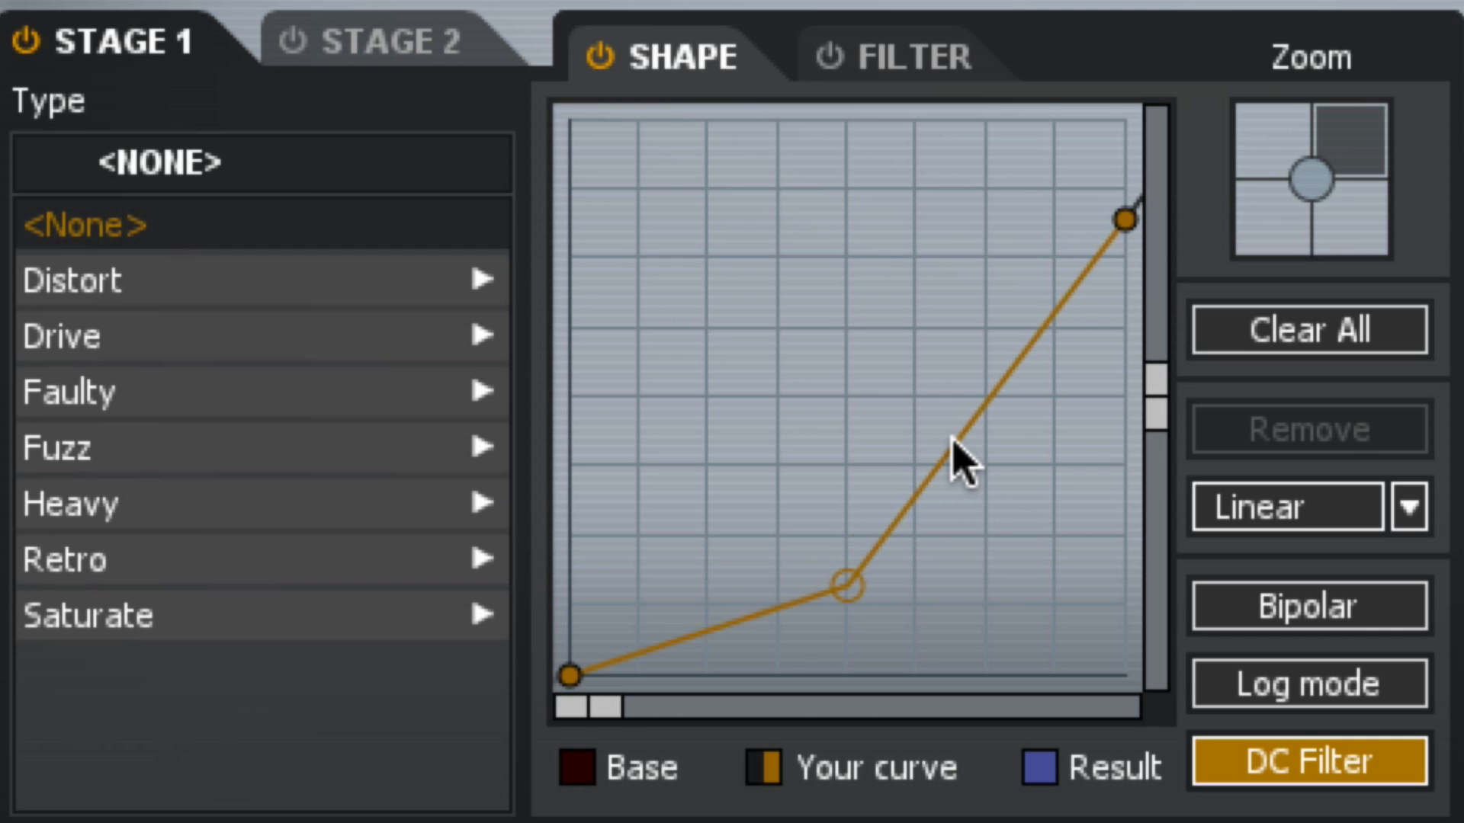
- Add an extra curve point, adjust the lower segment handle and reposition the new point
{"action": "left_click_drag", "start_coordinate": [961, 452], "coordinate": [841, 321]}
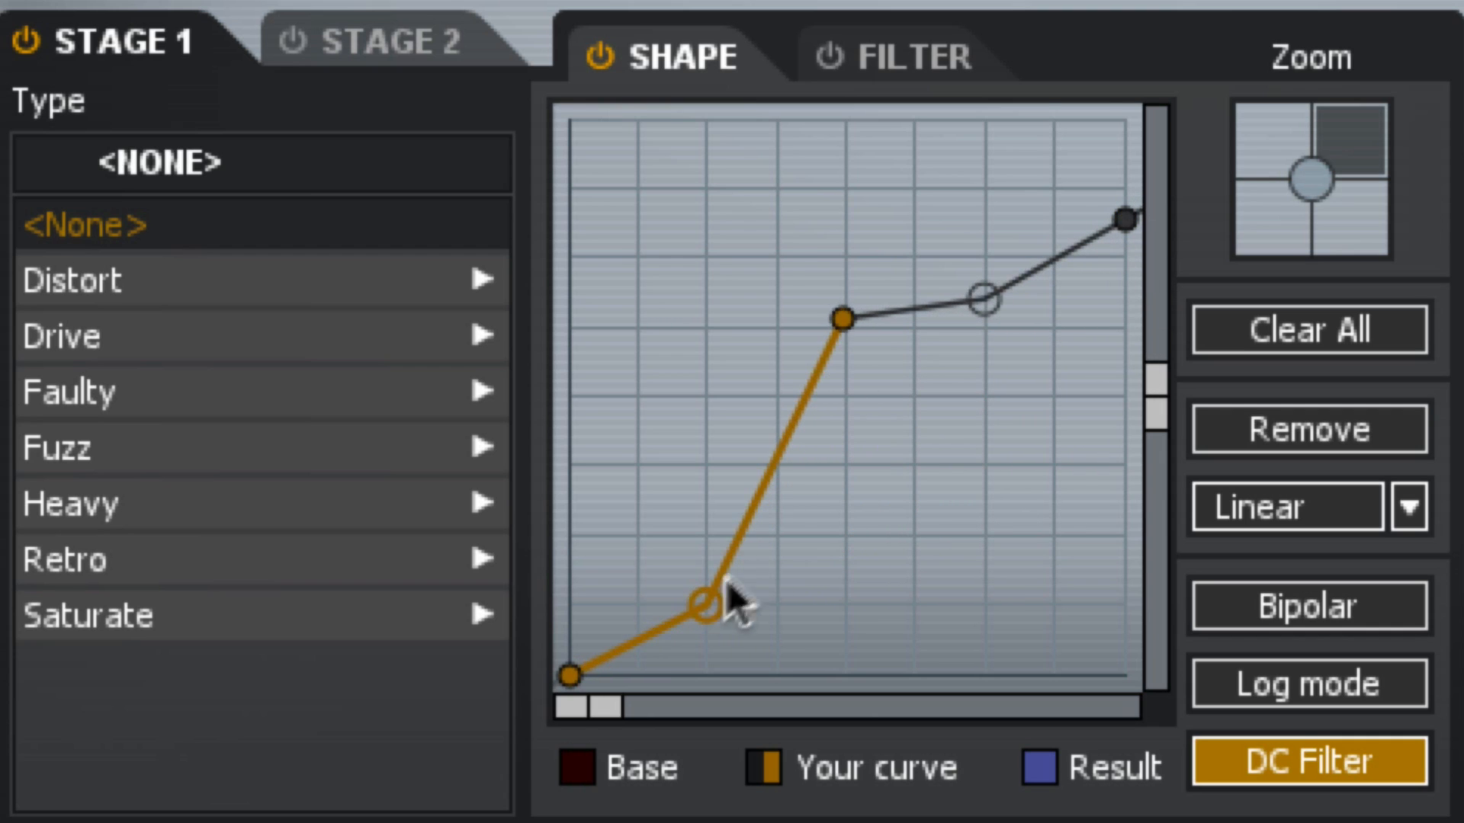
{"action": "mouse_move", "coordinate": [709, 604]}
{"action": "left_mouse_down"}
{"action": "mouse_move", "coordinate": [683, 578]}
{"action": "mouse_move", "coordinate": [646, 401]}
{"action": "left_mouse_up"}
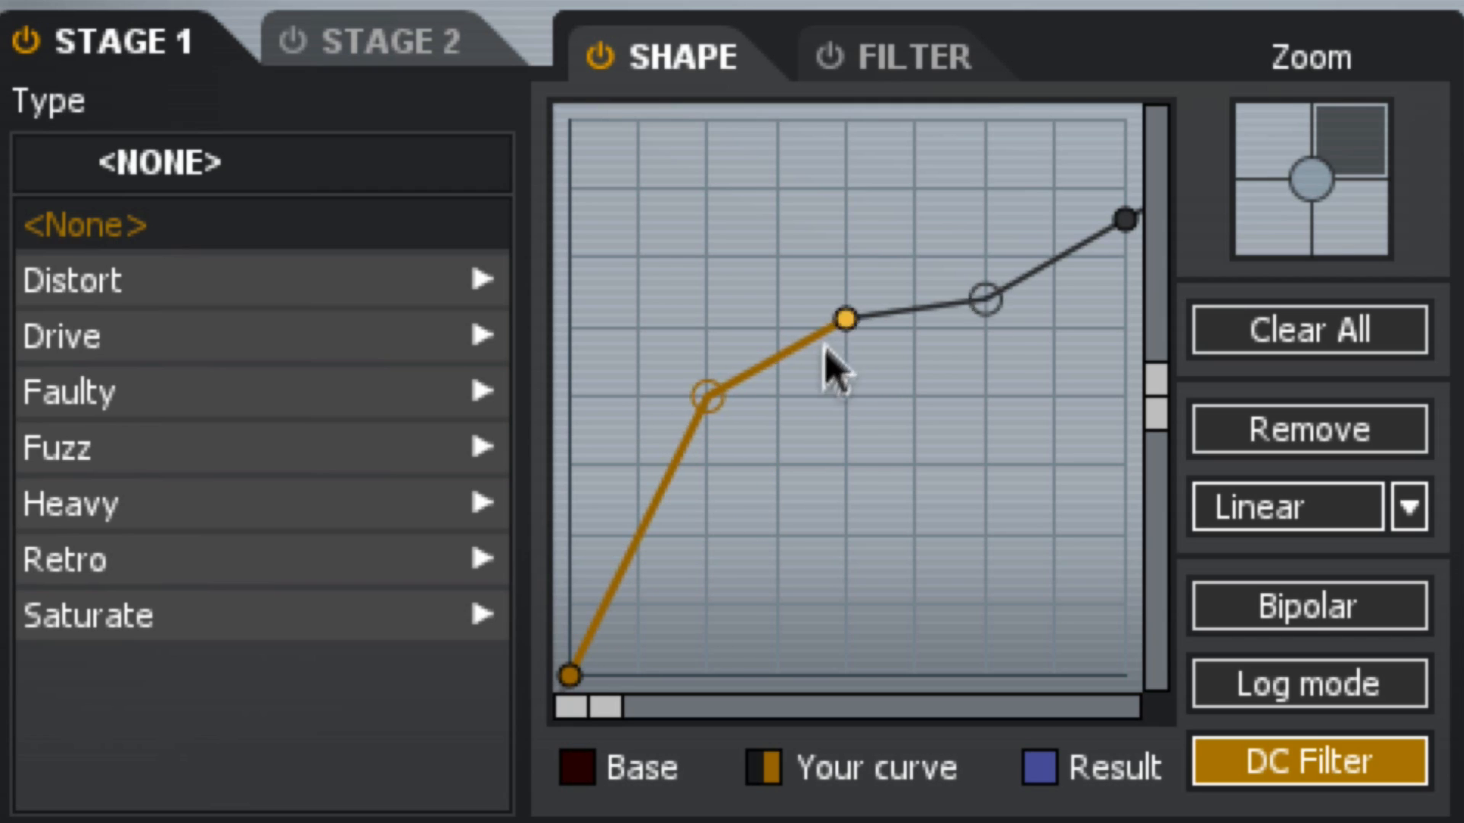
{"action": "mouse_move", "coordinate": [843, 321]}
{"action": "left_mouse_down"}
{"action": "mouse_move", "coordinate": [765, 503]}
{"action": "mouse_move", "coordinate": [673, 505]}
{"action": "mouse_move", "coordinate": [769, 251]}
{"action": "left_mouse_up"}
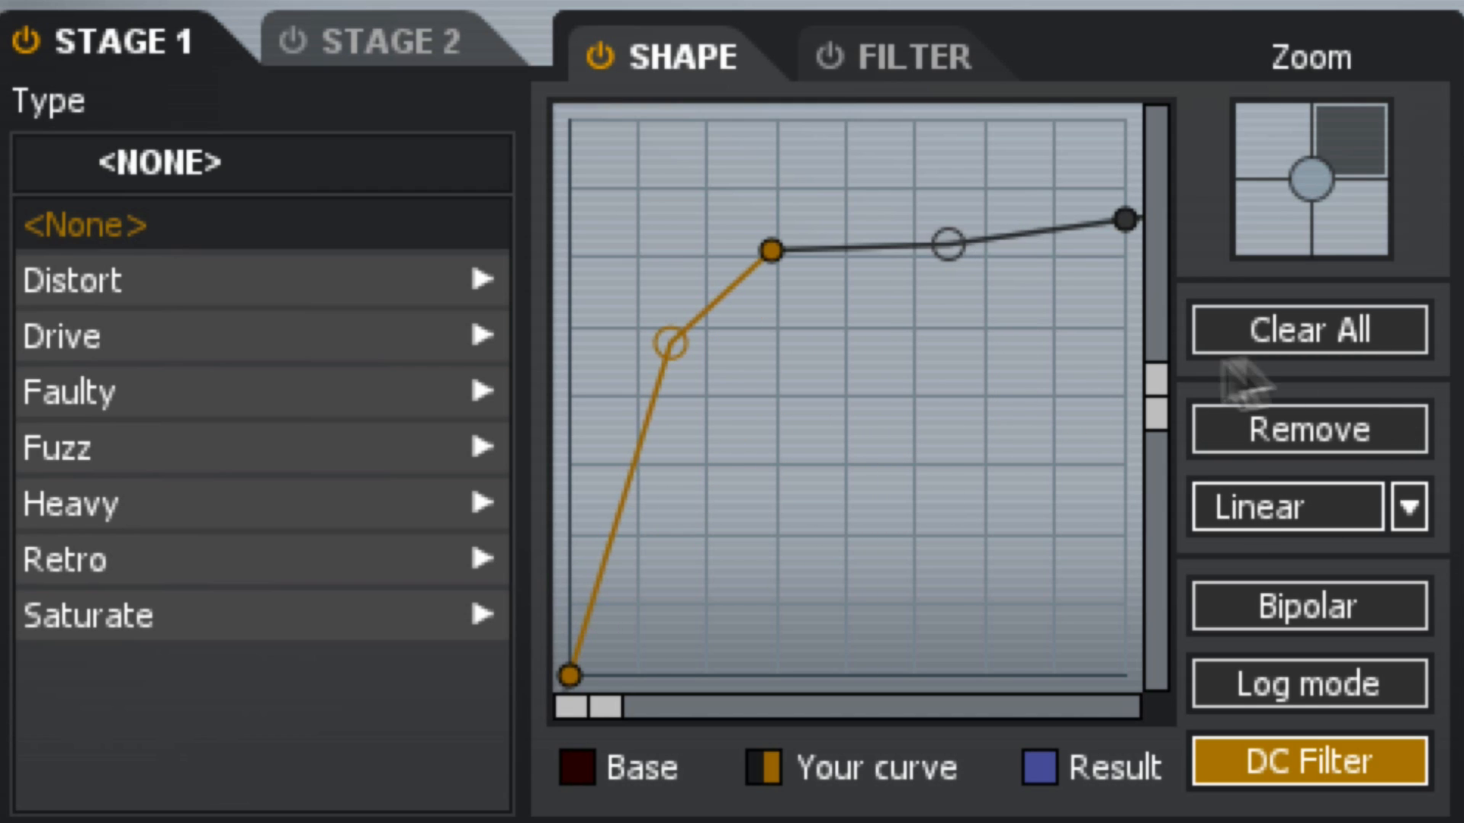
- Reset the curve, switch to Square connections and lower the output gain to -21.7 dB
{"action": "left_click", "coordinate": [1280, 331]}
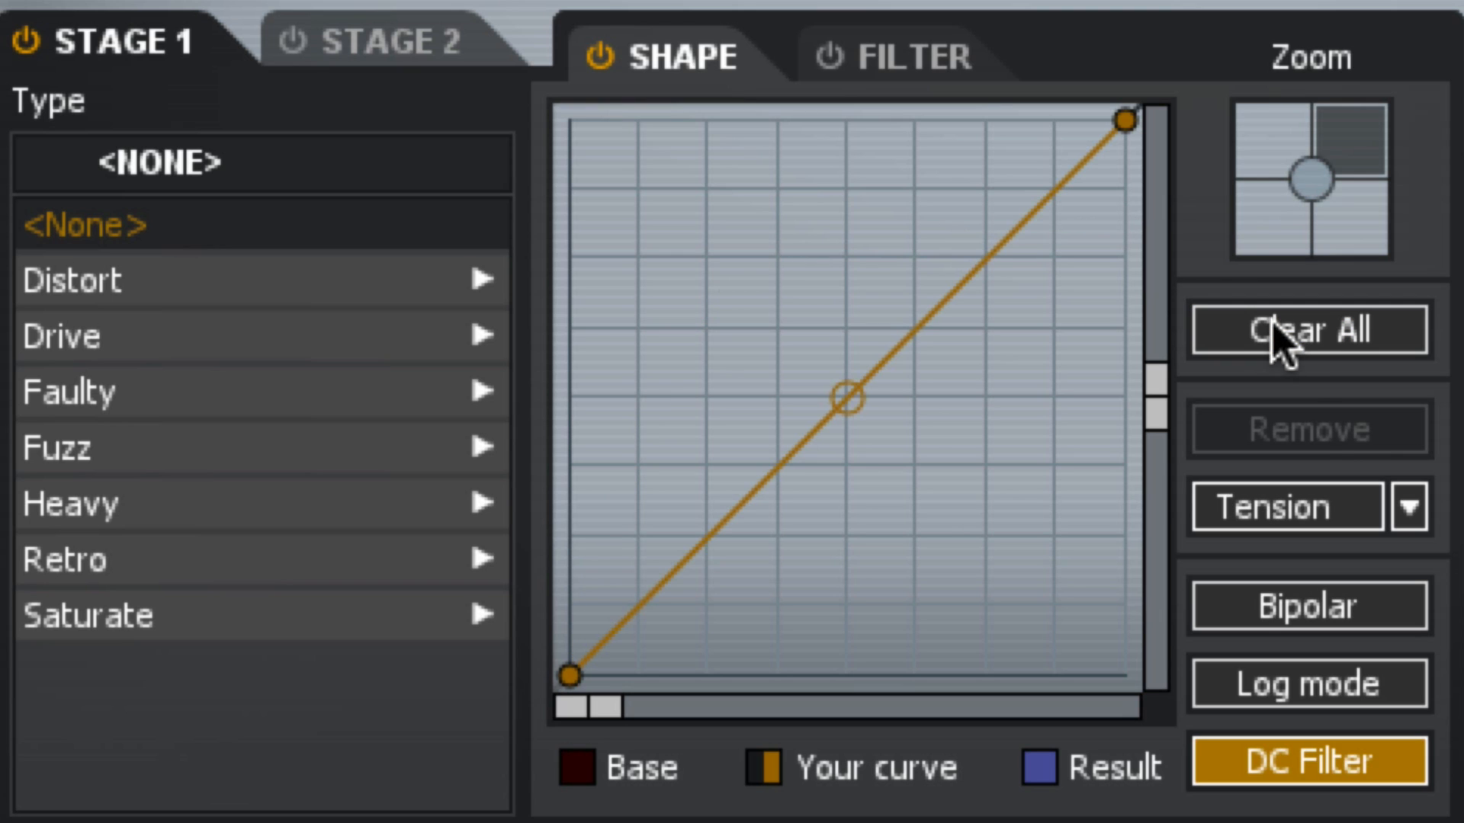
{"action": "left_click", "coordinate": [1406, 509]}
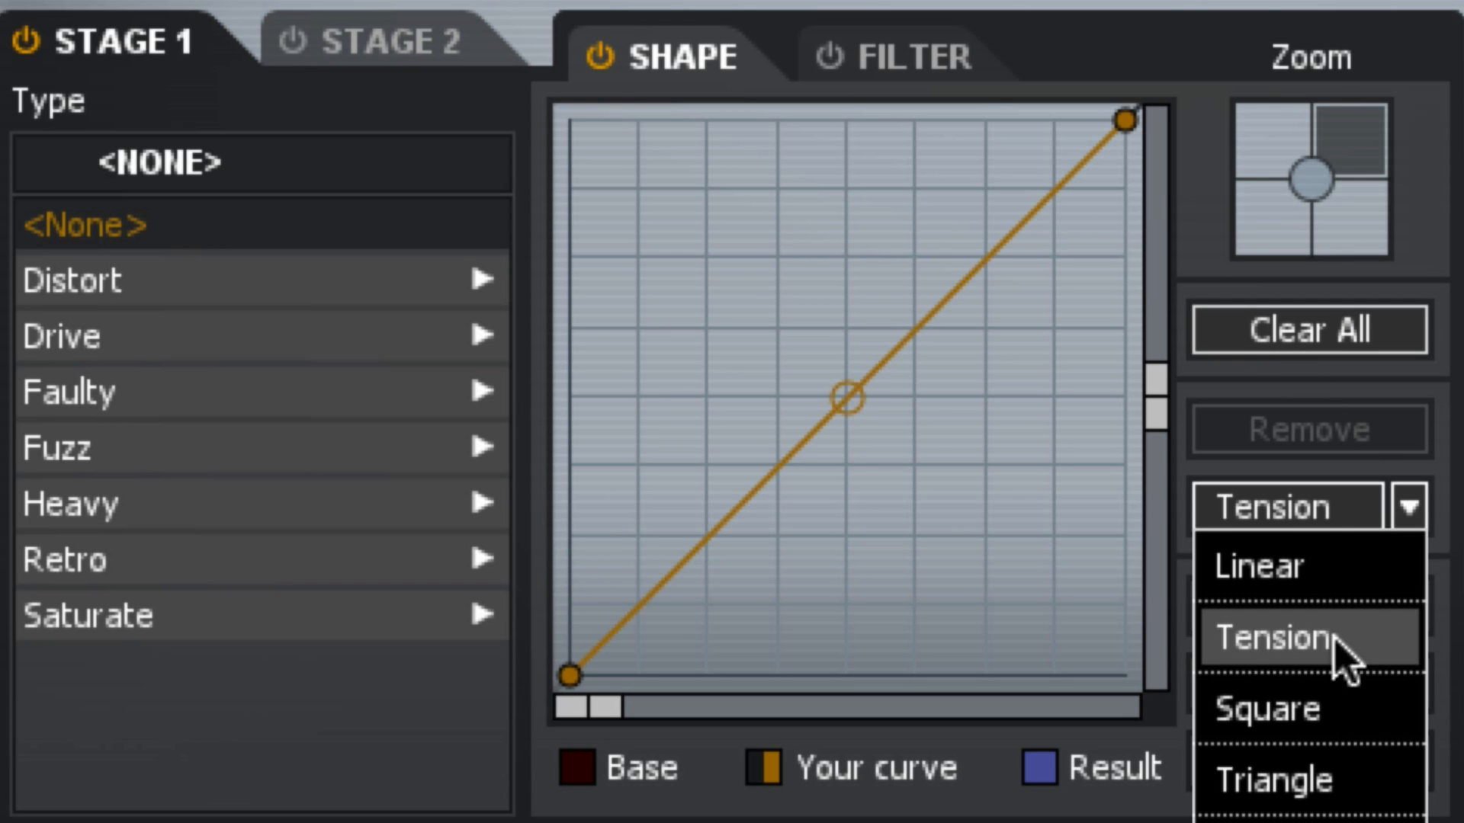
{"action": "left_click", "coordinate": [1268, 709]}
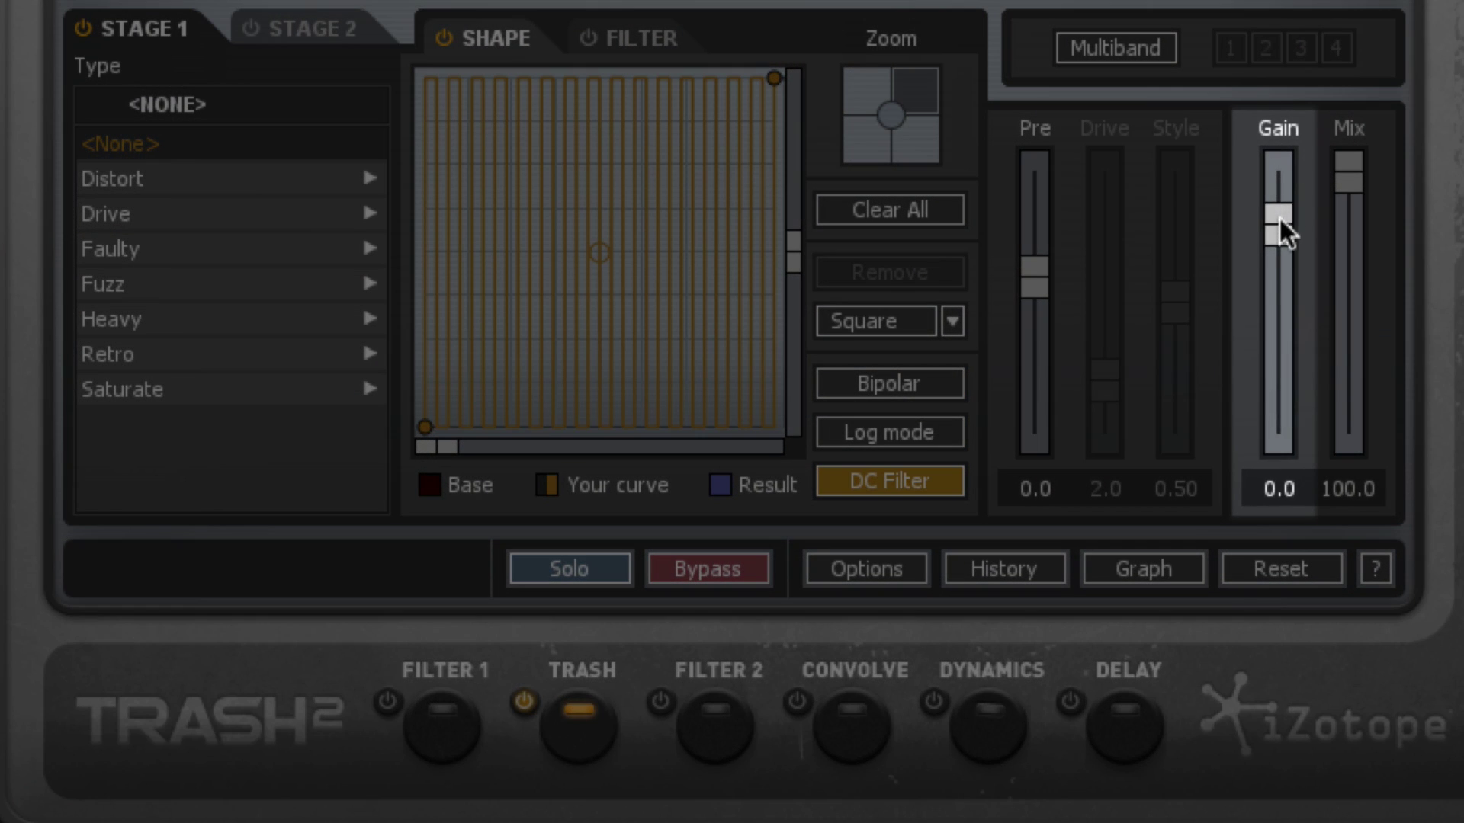
{"action": "left_click_drag", "start_coordinate": [1283, 223], "coordinate": [1268, 324]}
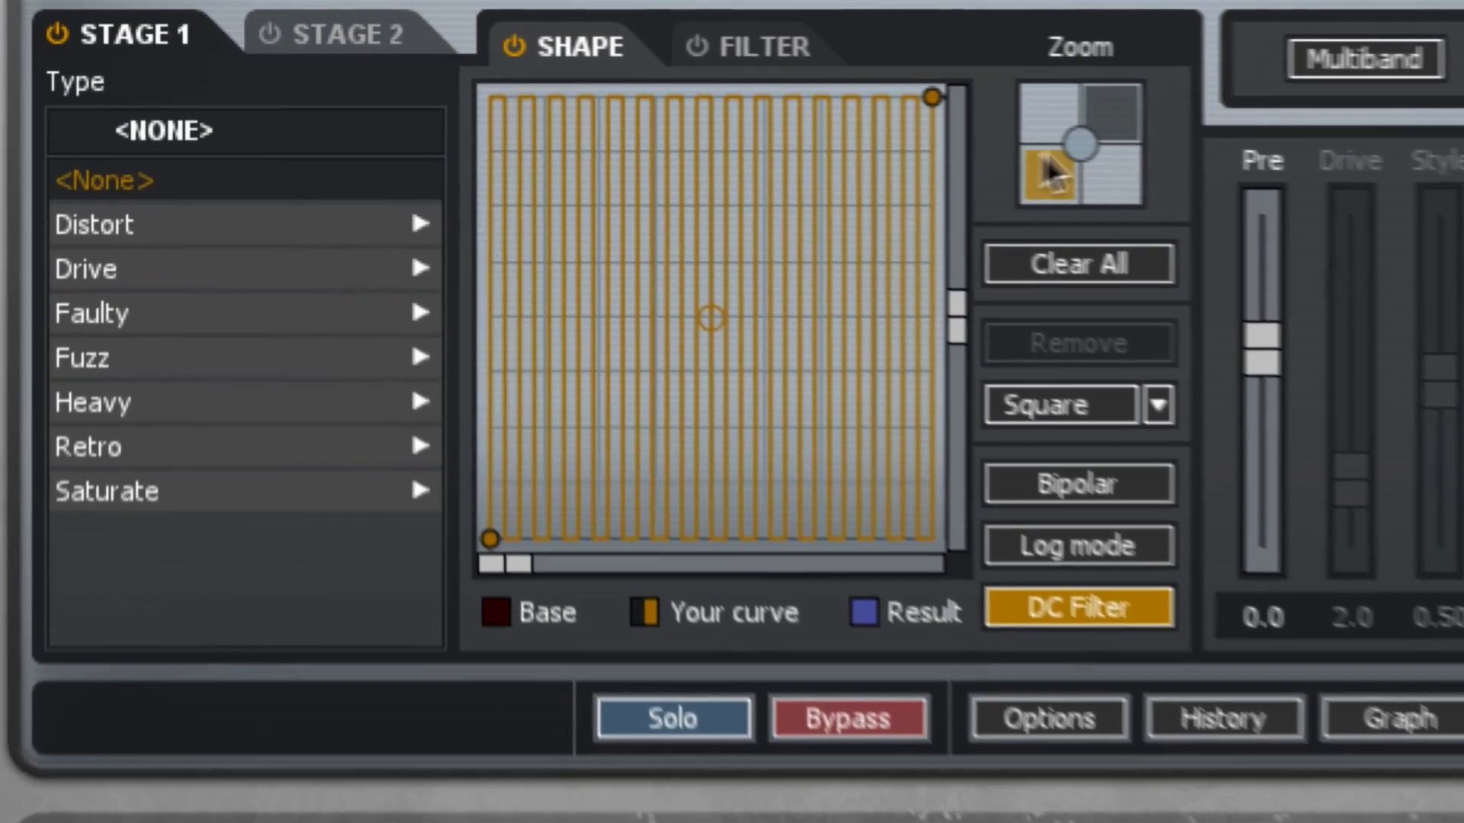
- Reset the graph view, then adjust the top endpoint and cycle count of the square wave
{"action": "double_click", "coordinate": [1052, 170]}
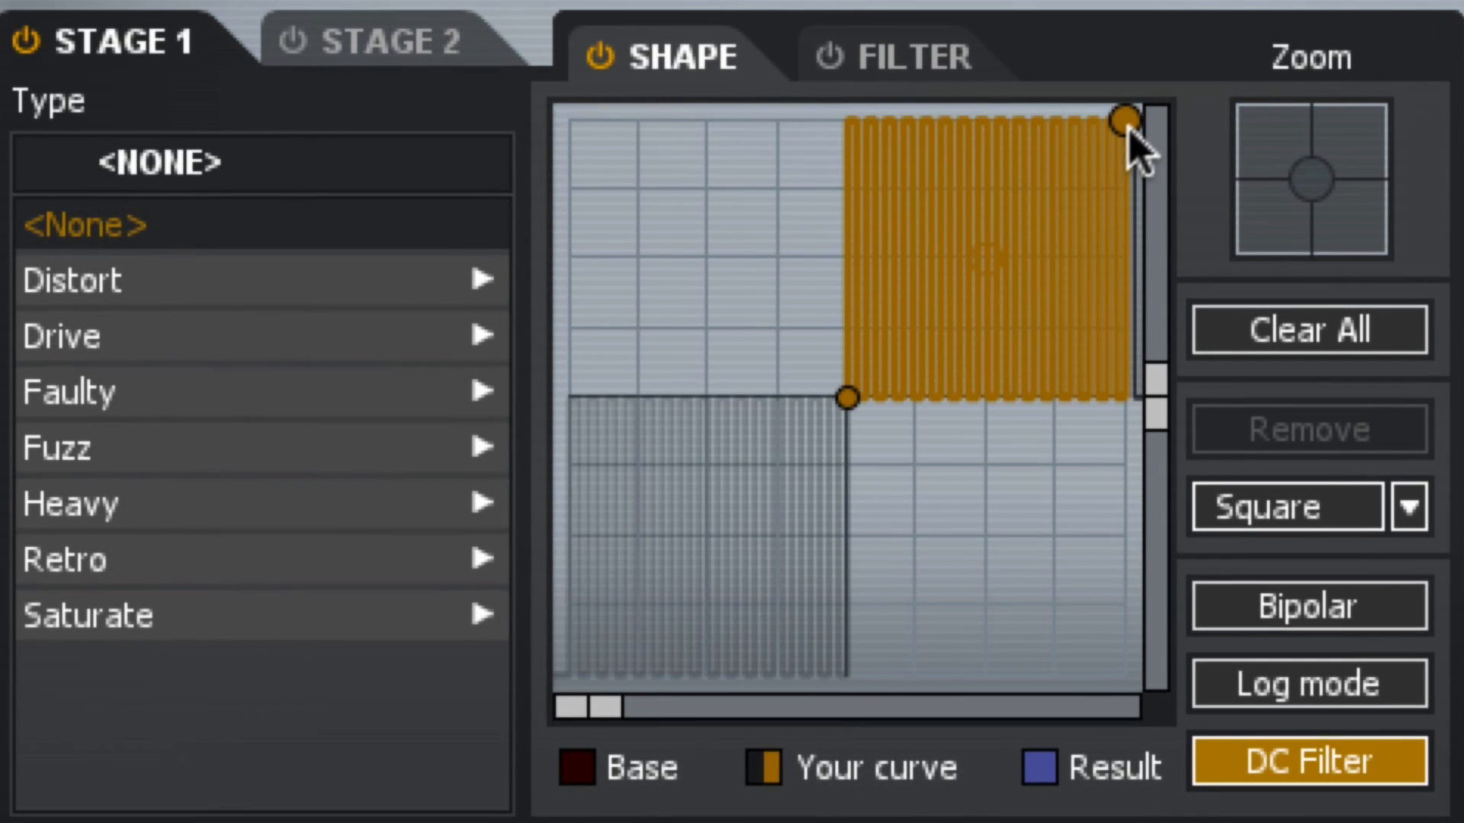
{"action": "left_click_drag", "start_coordinate": [1127, 124], "coordinate": [1124, 262]}
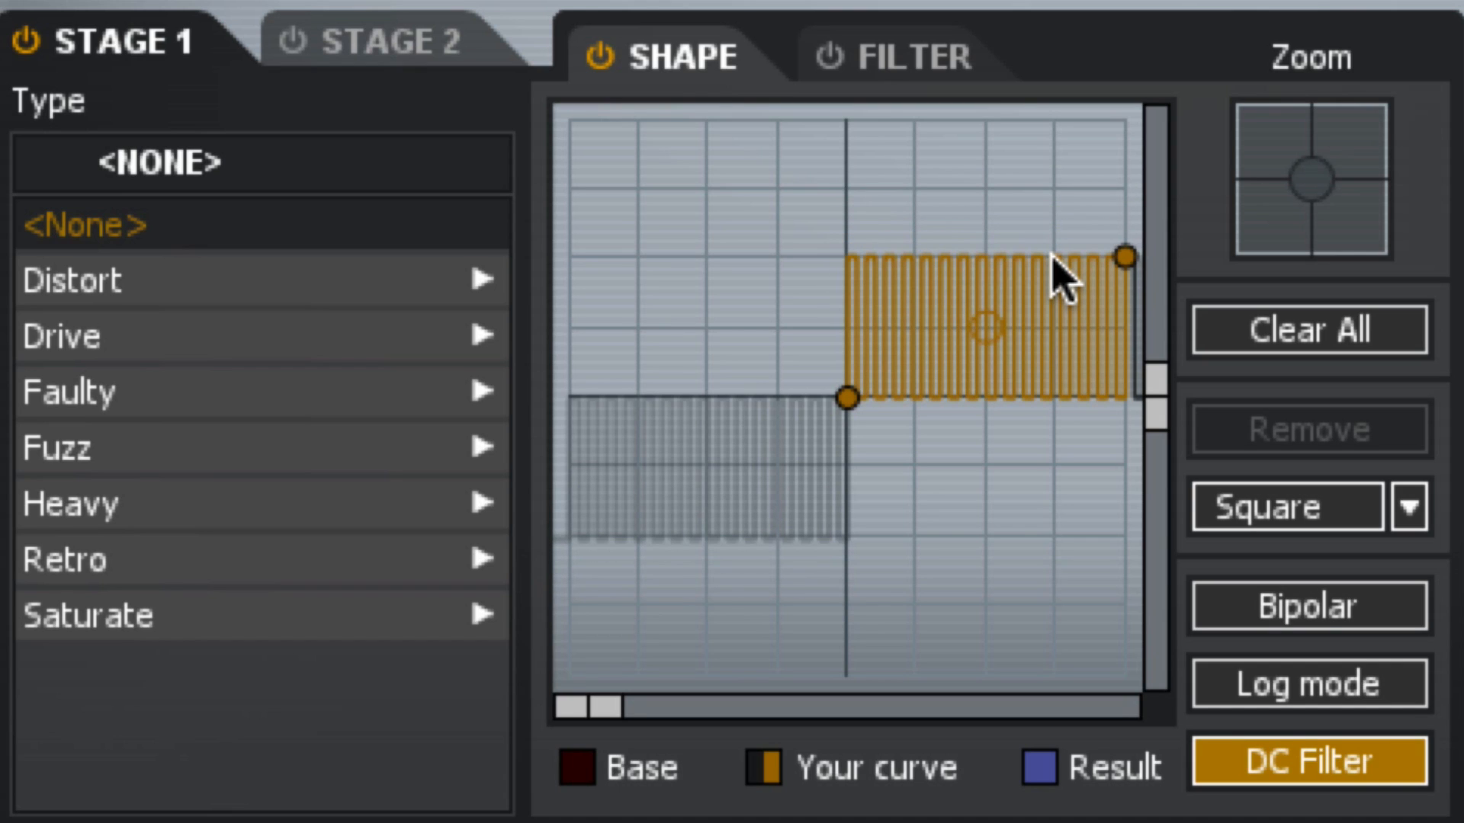
{"action": "left_click_drag", "start_coordinate": [1125, 261], "coordinate": [1124, 249]}
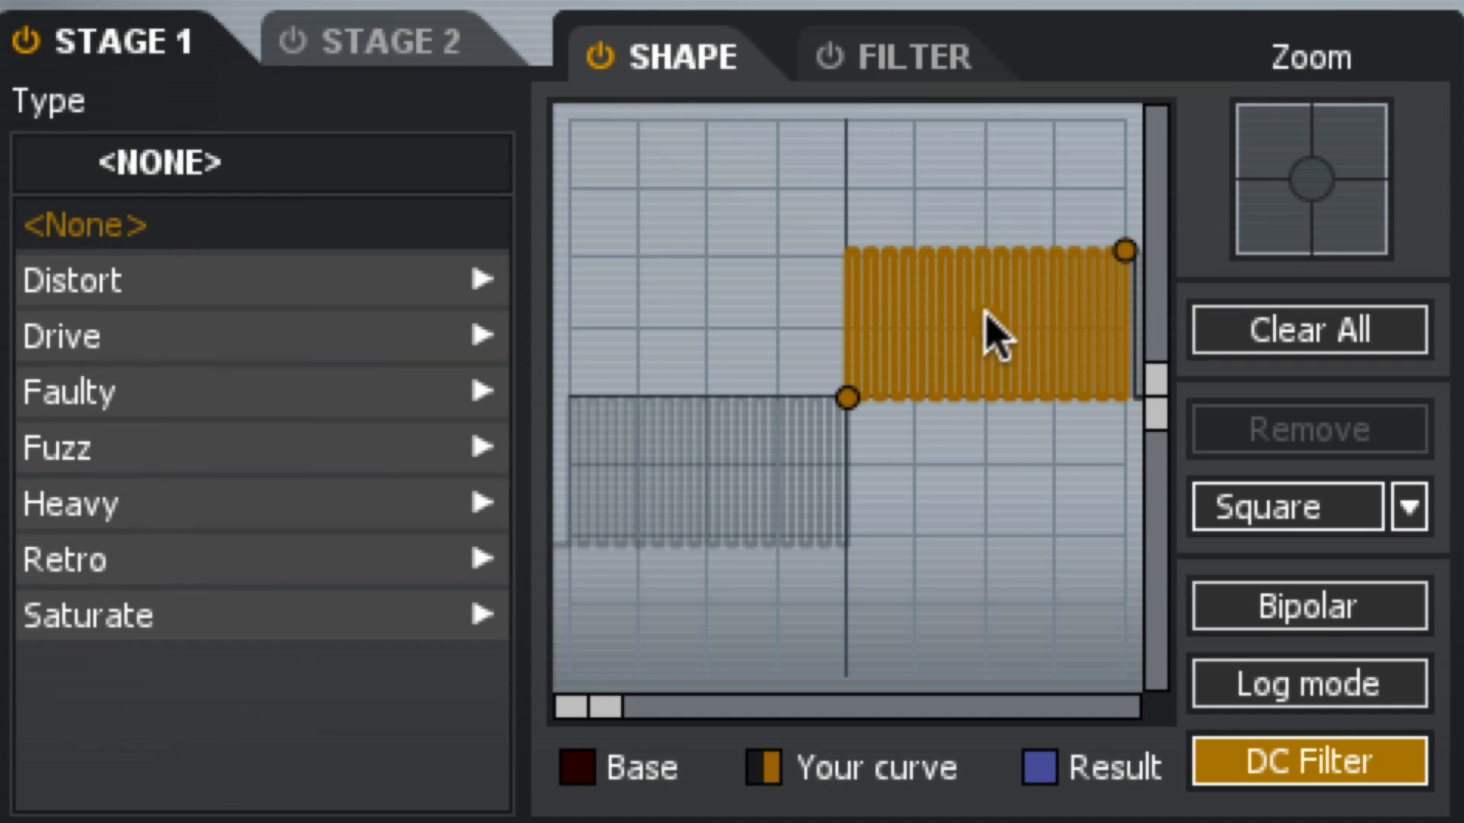
{"action": "left_click_drag", "start_coordinate": [992, 343], "coordinate": [986, 403]}
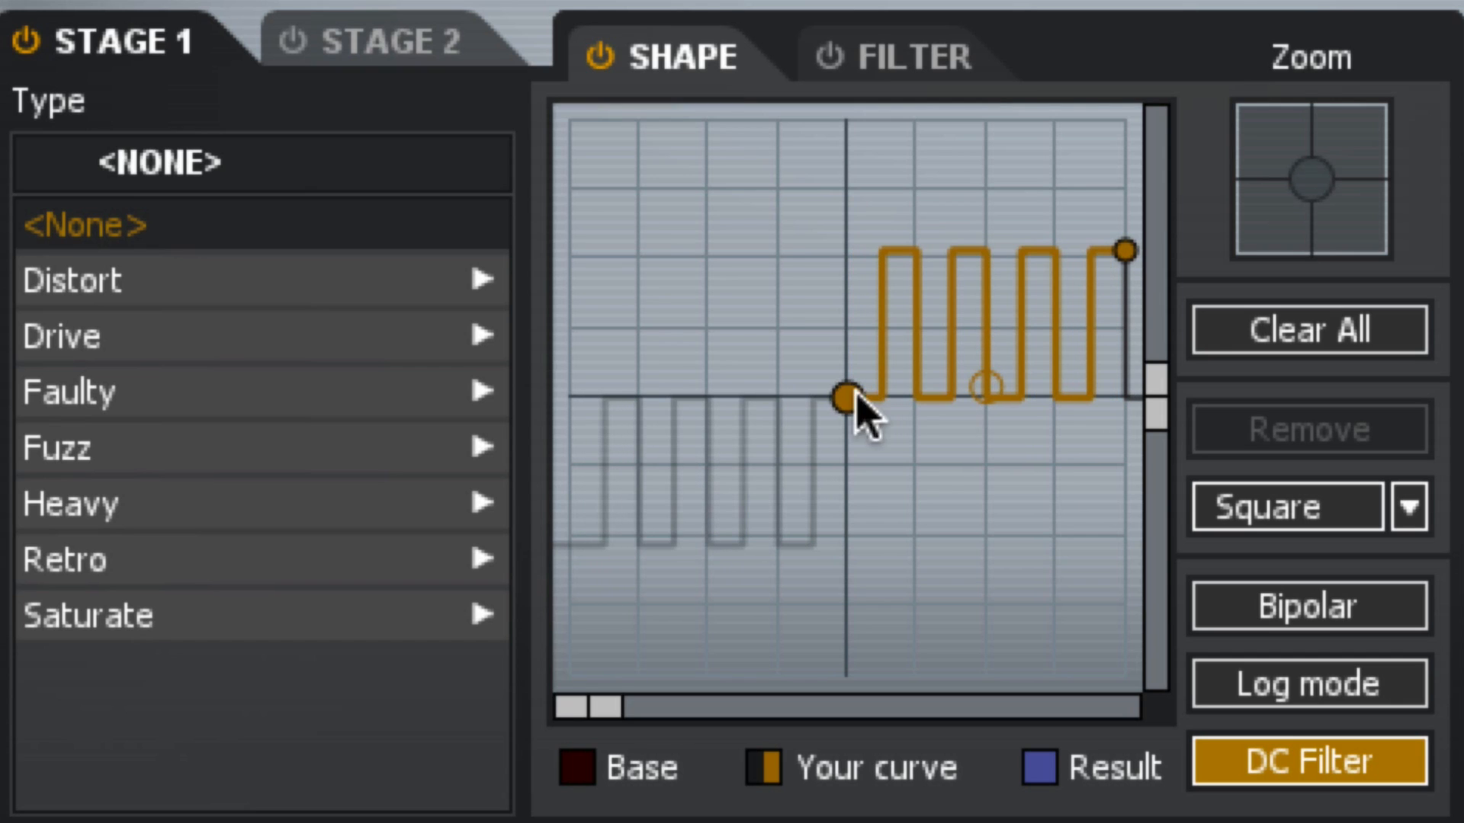
{"action": "mouse_move", "coordinate": [986, 389]}
{"action": "left_mouse_down"}
{"action": "mouse_move", "coordinate": [970, 409]}
{"action": "mouse_move", "coordinate": [986, 371]}
{"action": "left_mouse_up"}
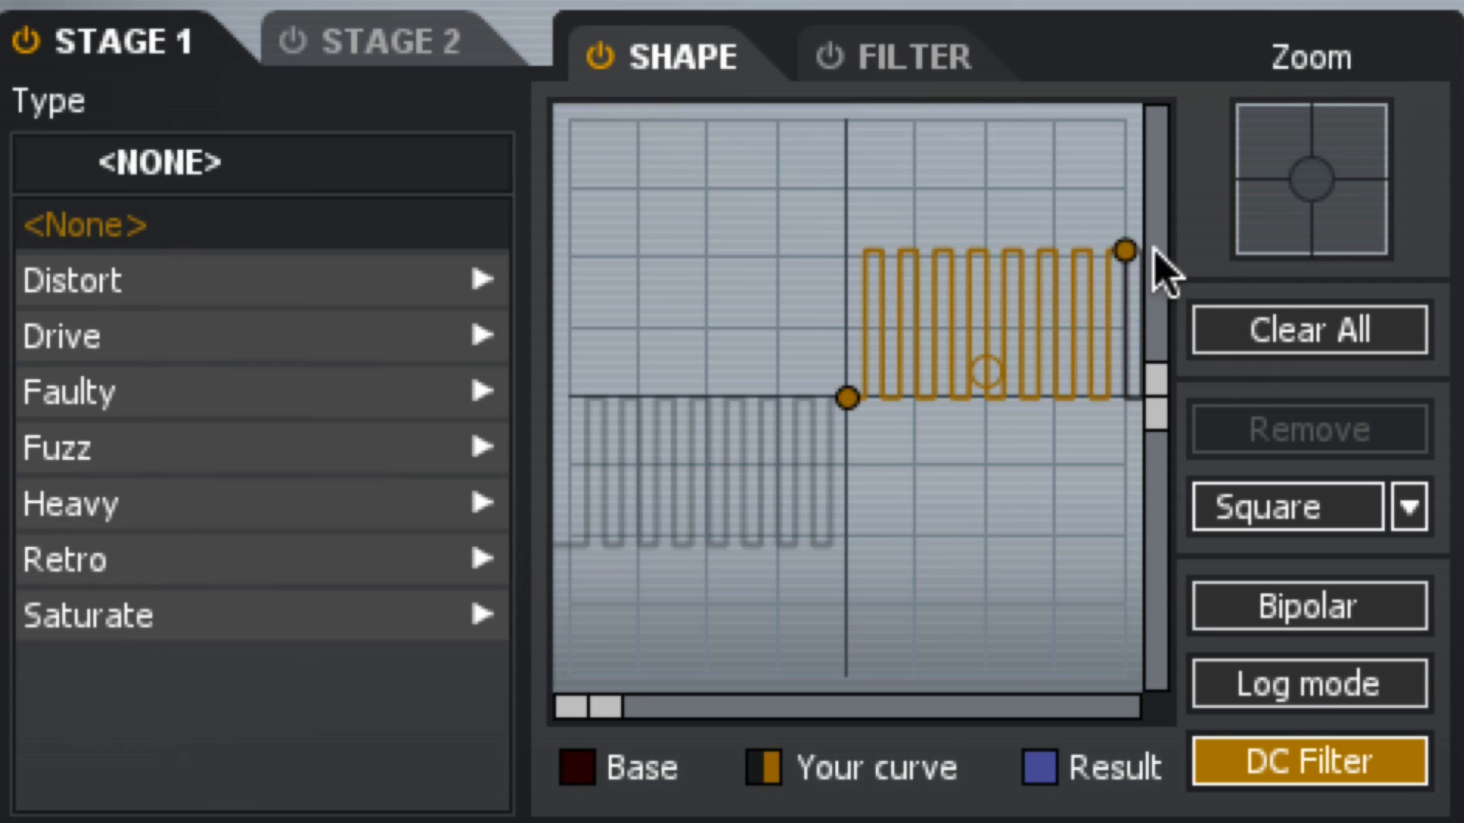
{"action": "left_click_drag", "start_coordinate": [1127, 254], "coordinate": [1126, 189]}
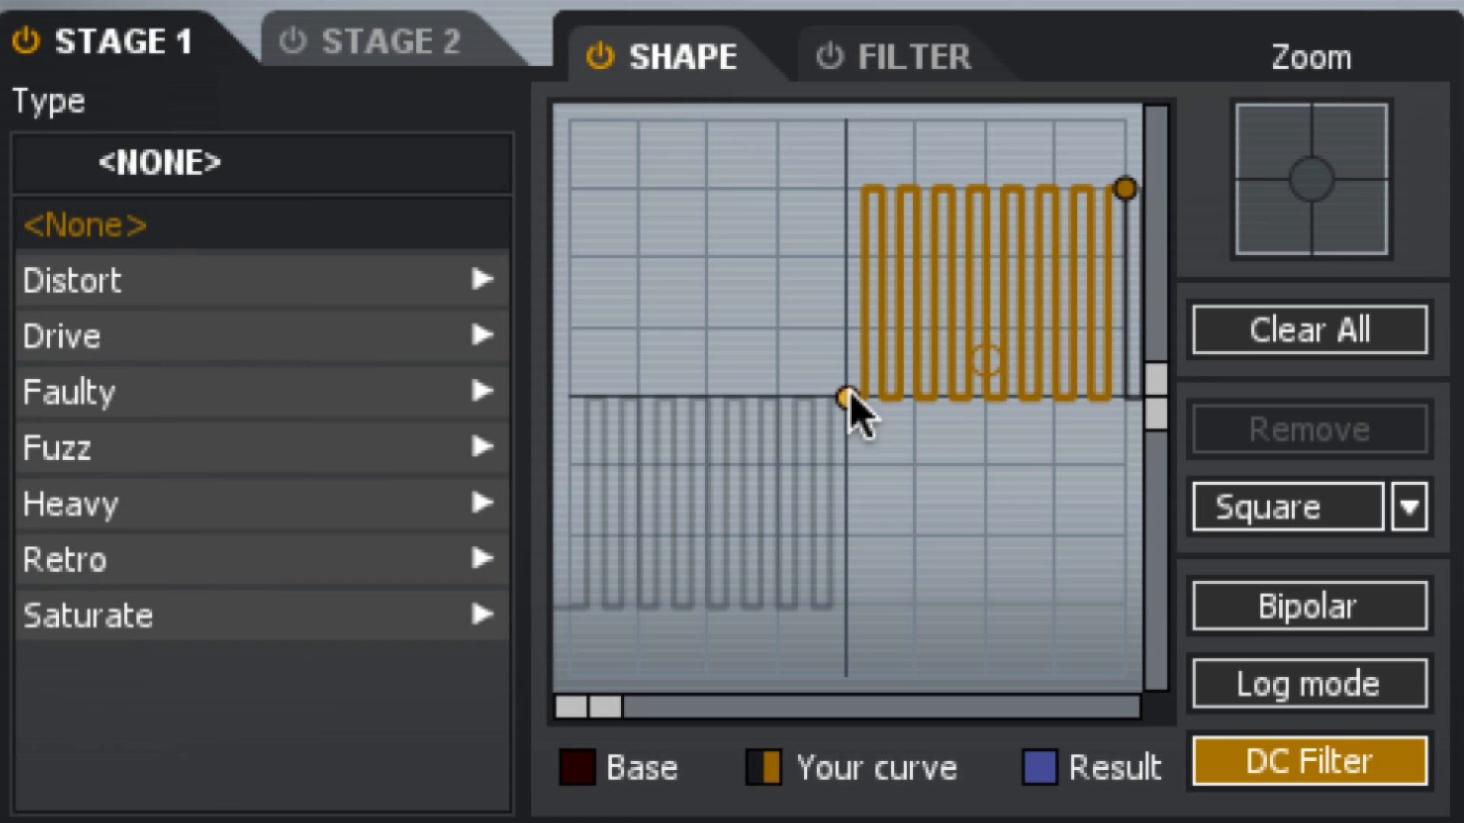
- Raise the centre point above the axis and settle the top endpoint slightly lower
{"action": "left_click_drag", "start_coordinate": [847, 401], "coordinate": [848, 368]}
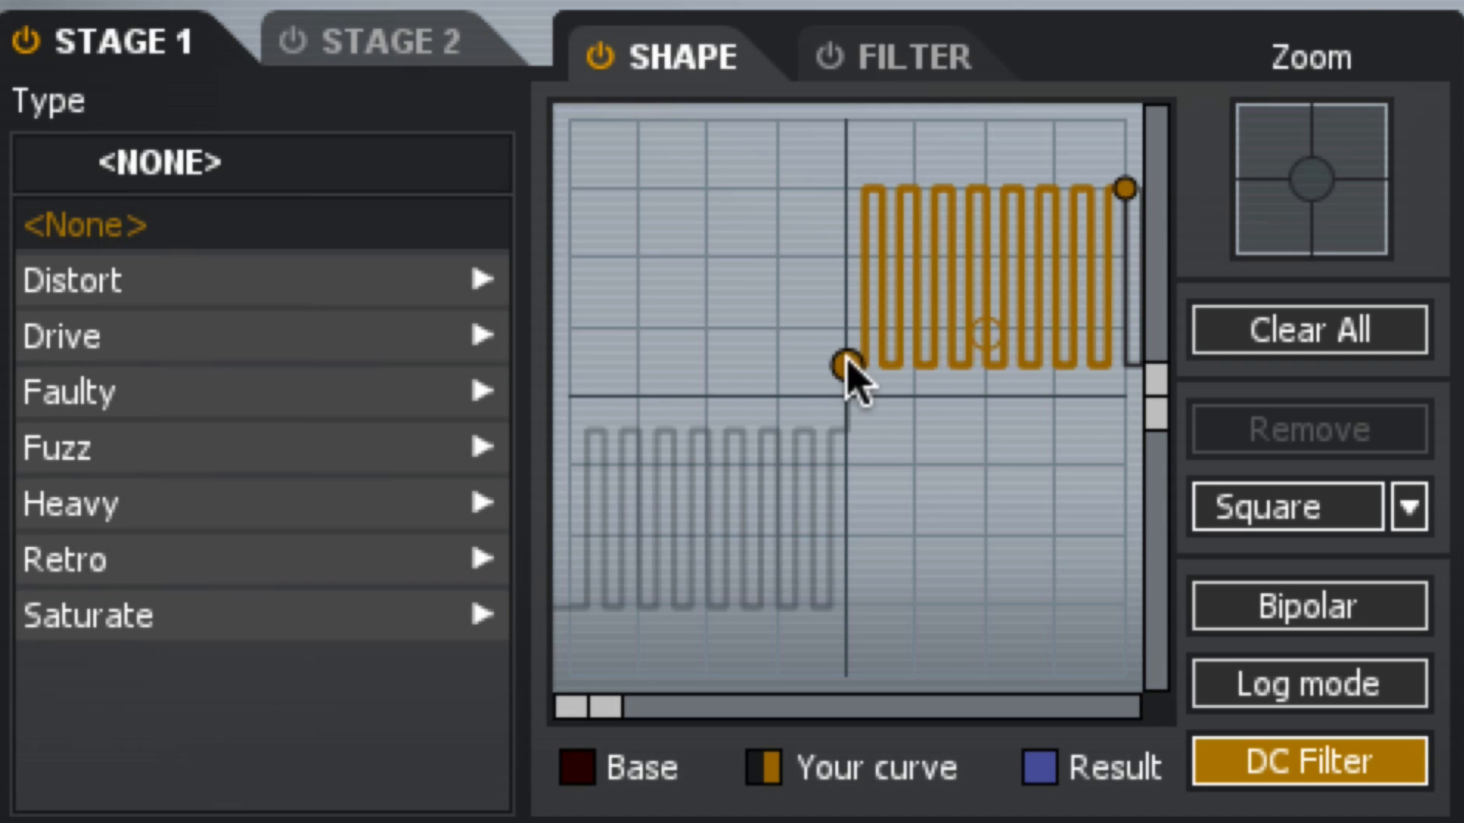
{"action": "left_click_drag", "start_coordinate": [847, 368], "coordinate": [849, 334]}
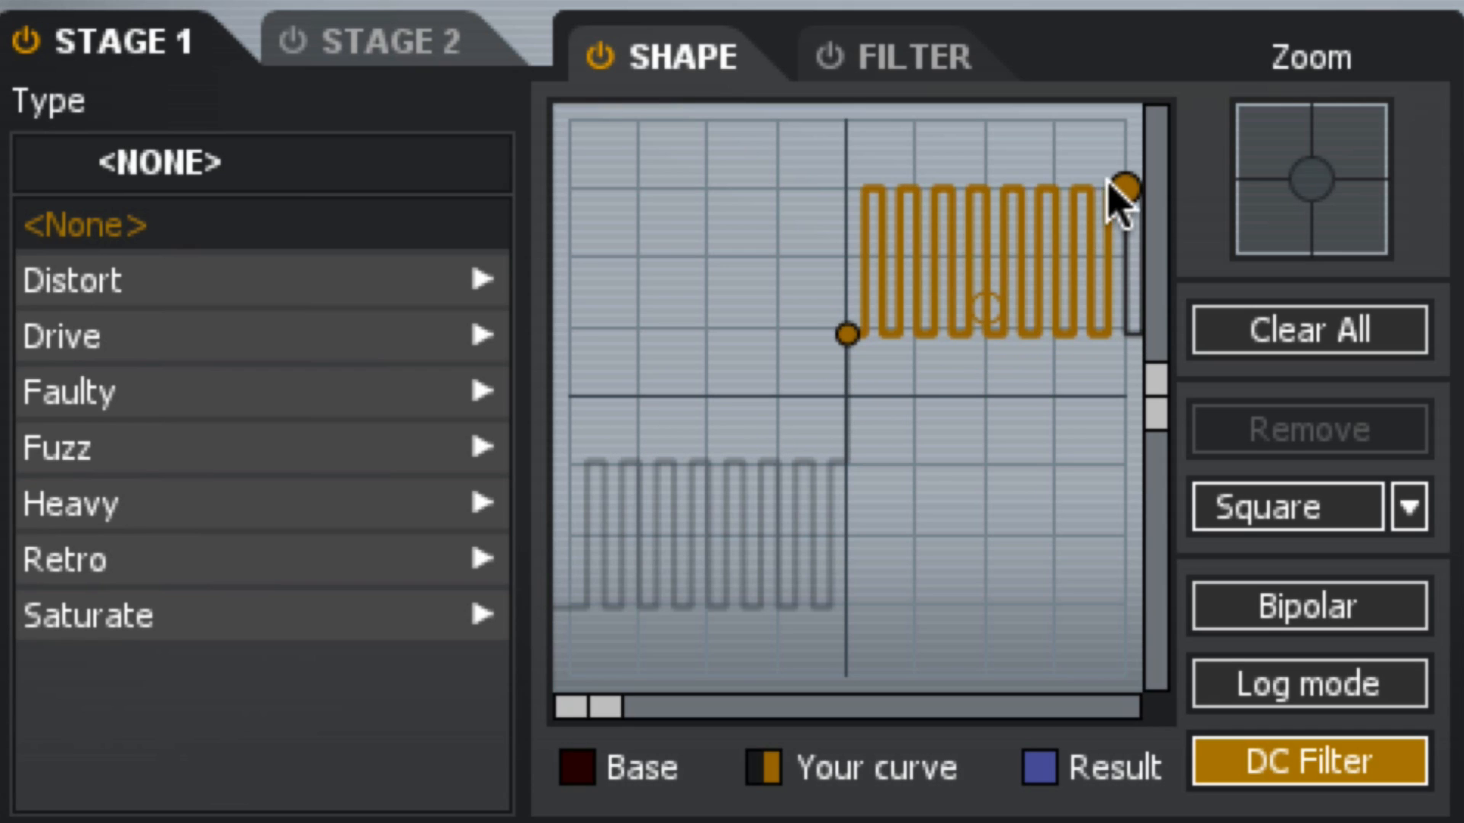
{"action": "left_click_drag", "start_coordinate": [1123, 184], "coordinate": [1124, 220]}
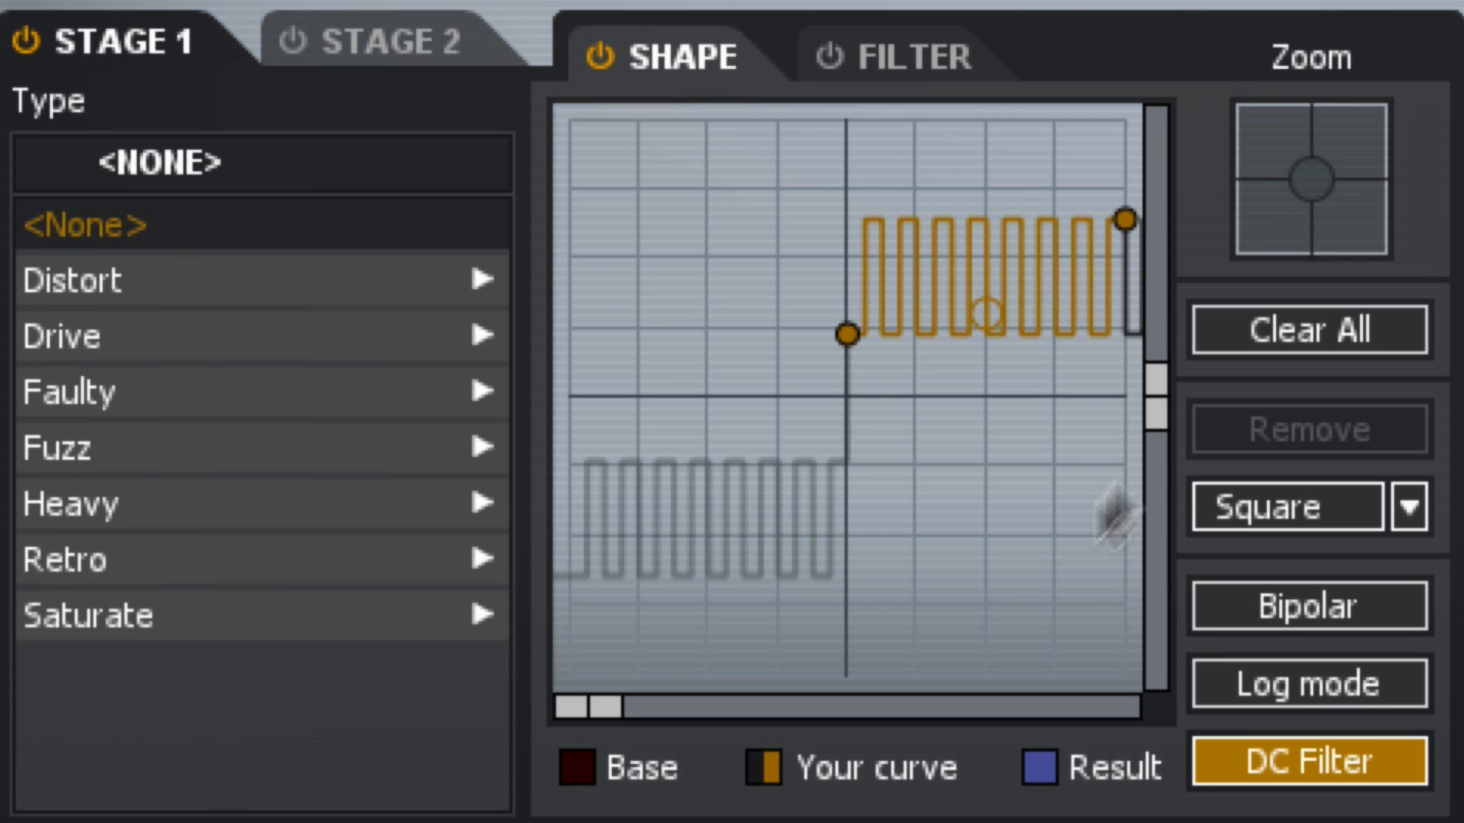
- Clear the curve, then try Triangle and Sine connections before settling on Stairs
{"action": "left_click", "coordinate": [1310, 331]}
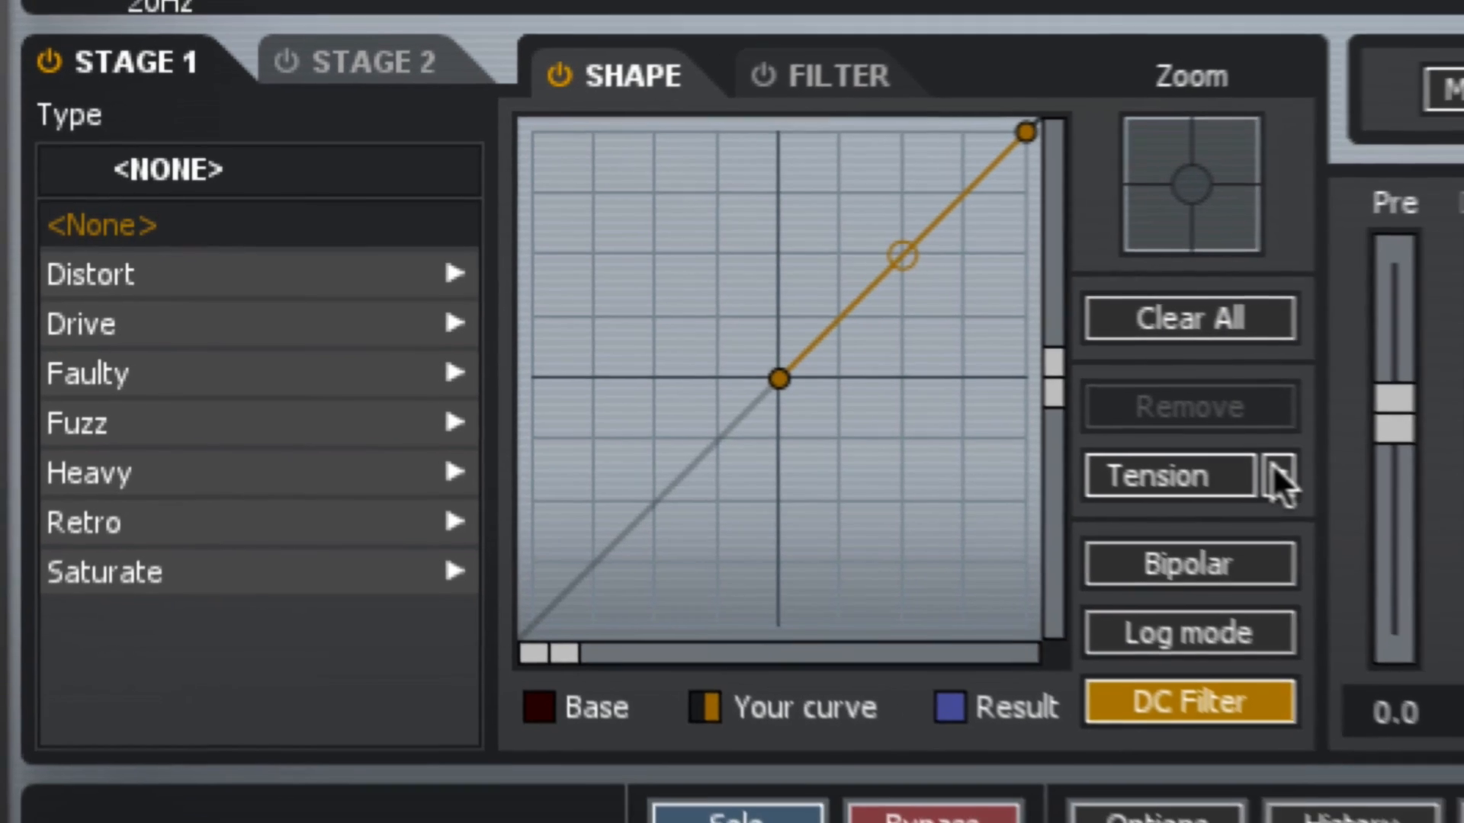
{"action": "left_click", "coordinate": [1389, 503]}
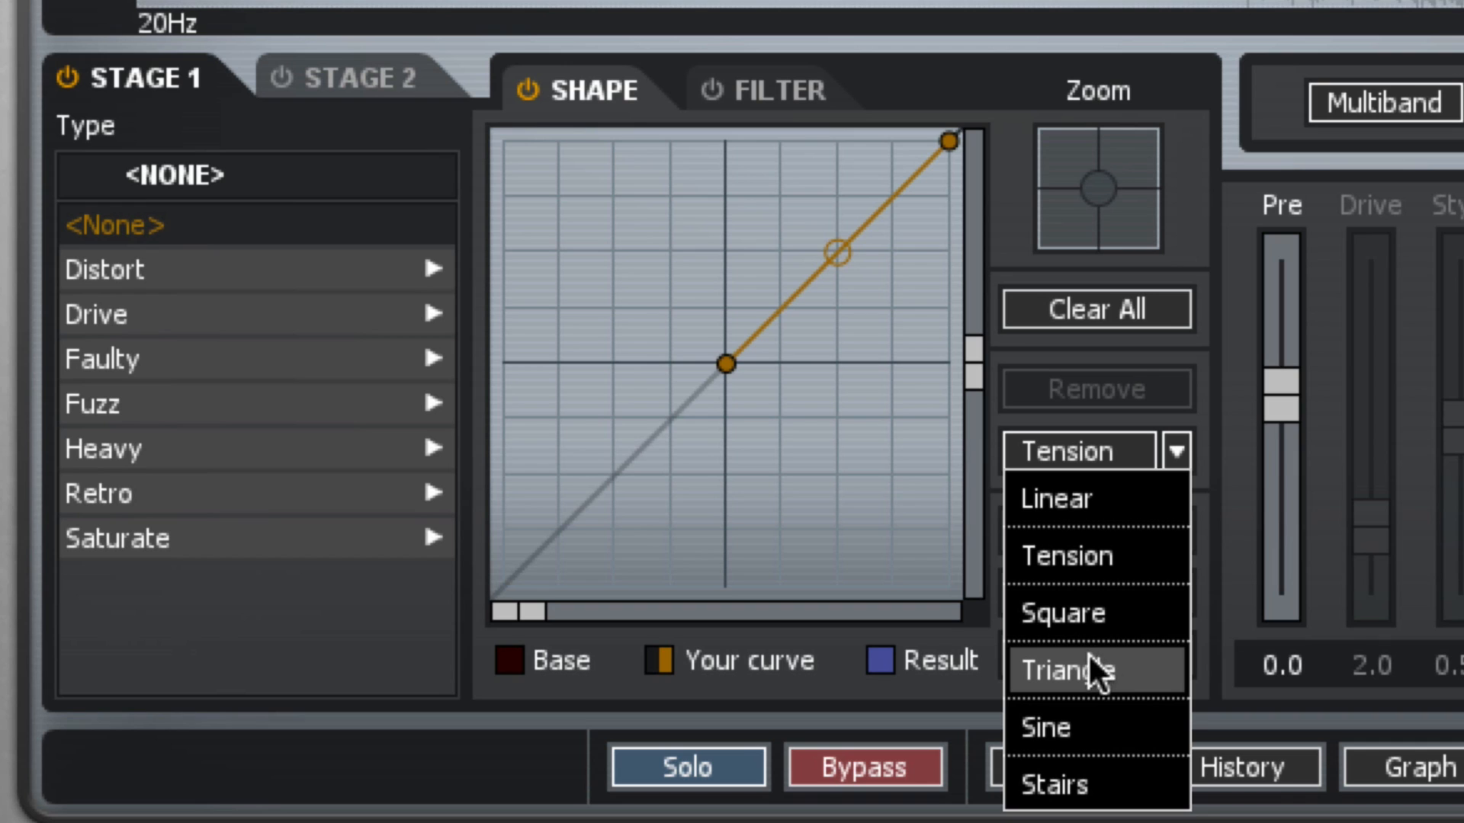
{"action": "left_click", "coordinate": [1087, 669]}
{"action": "left_click", "coordinate": [1175, 451]}
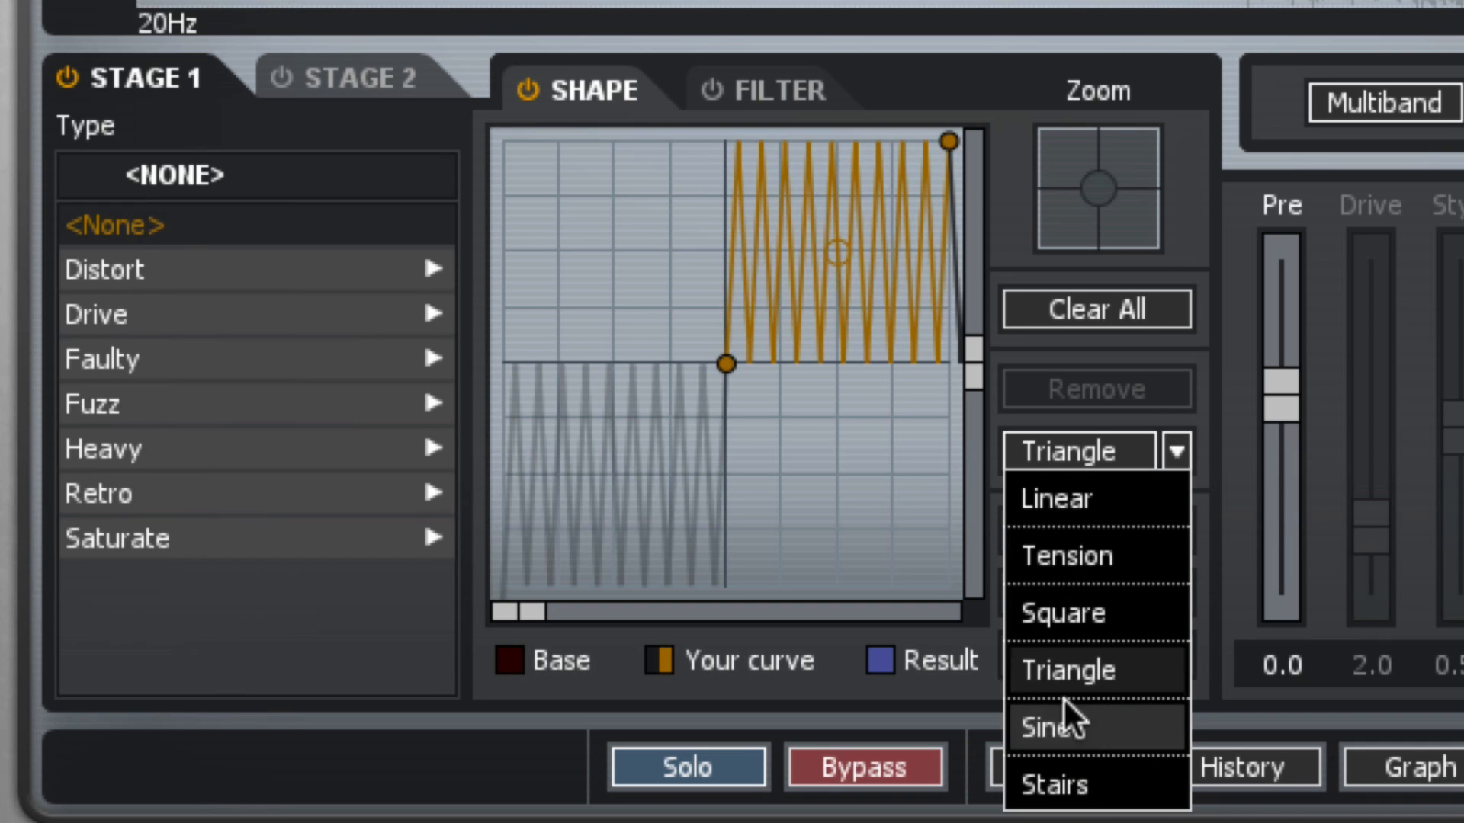
{"action": "left_click", "coordinate": [1072, 726]}
{"action": "left_click", "coordinate": [1177, 451]}
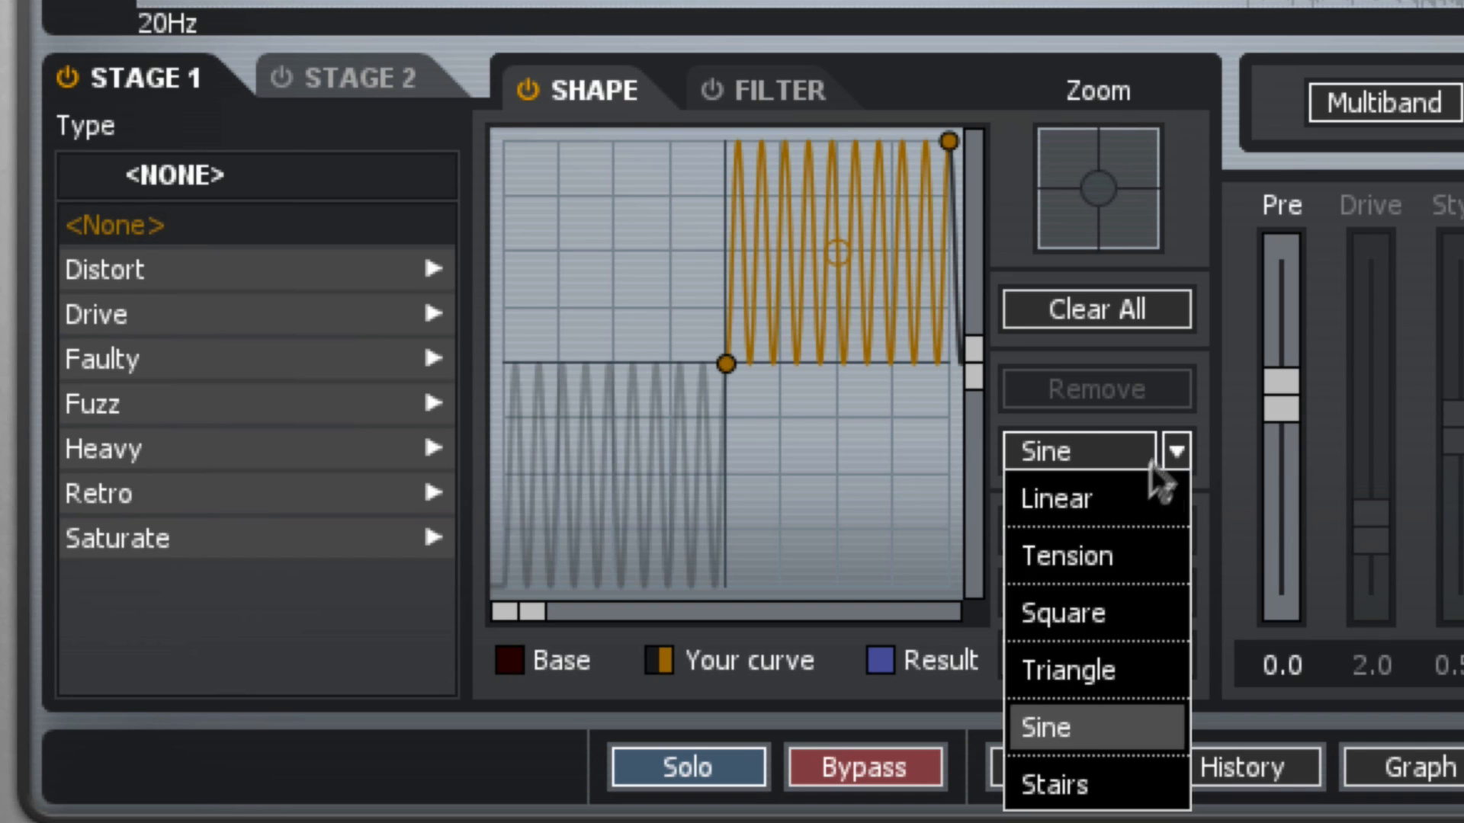
{"action": "left_click", "coordinate": [1058, 784]}
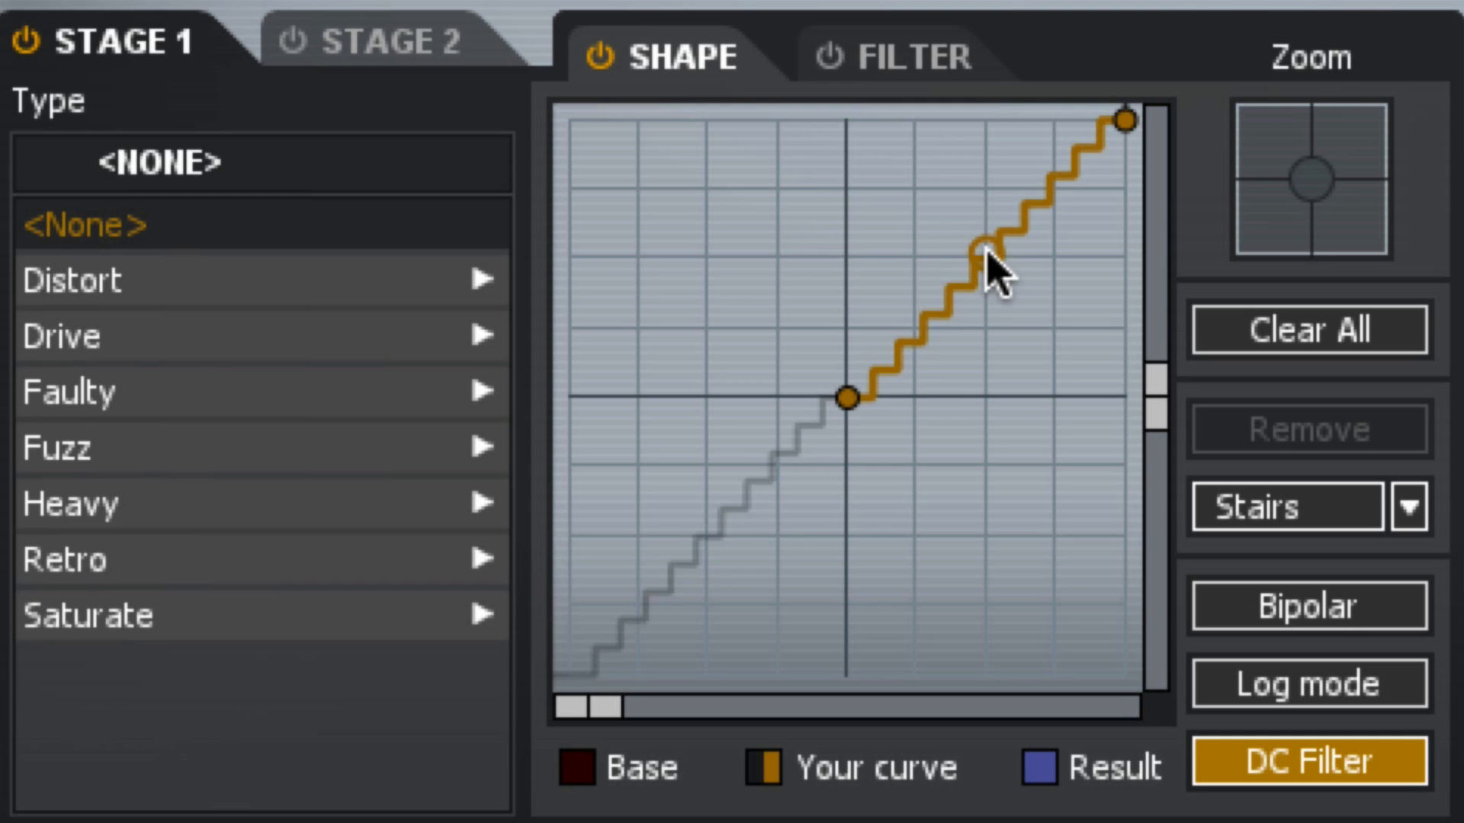
- Vary the Stairs step density via the tension handle, ending on many fine steps
{"action": "left_click_drag", "start_coordinate": [989, 268], "coordinate": [995, 212]}
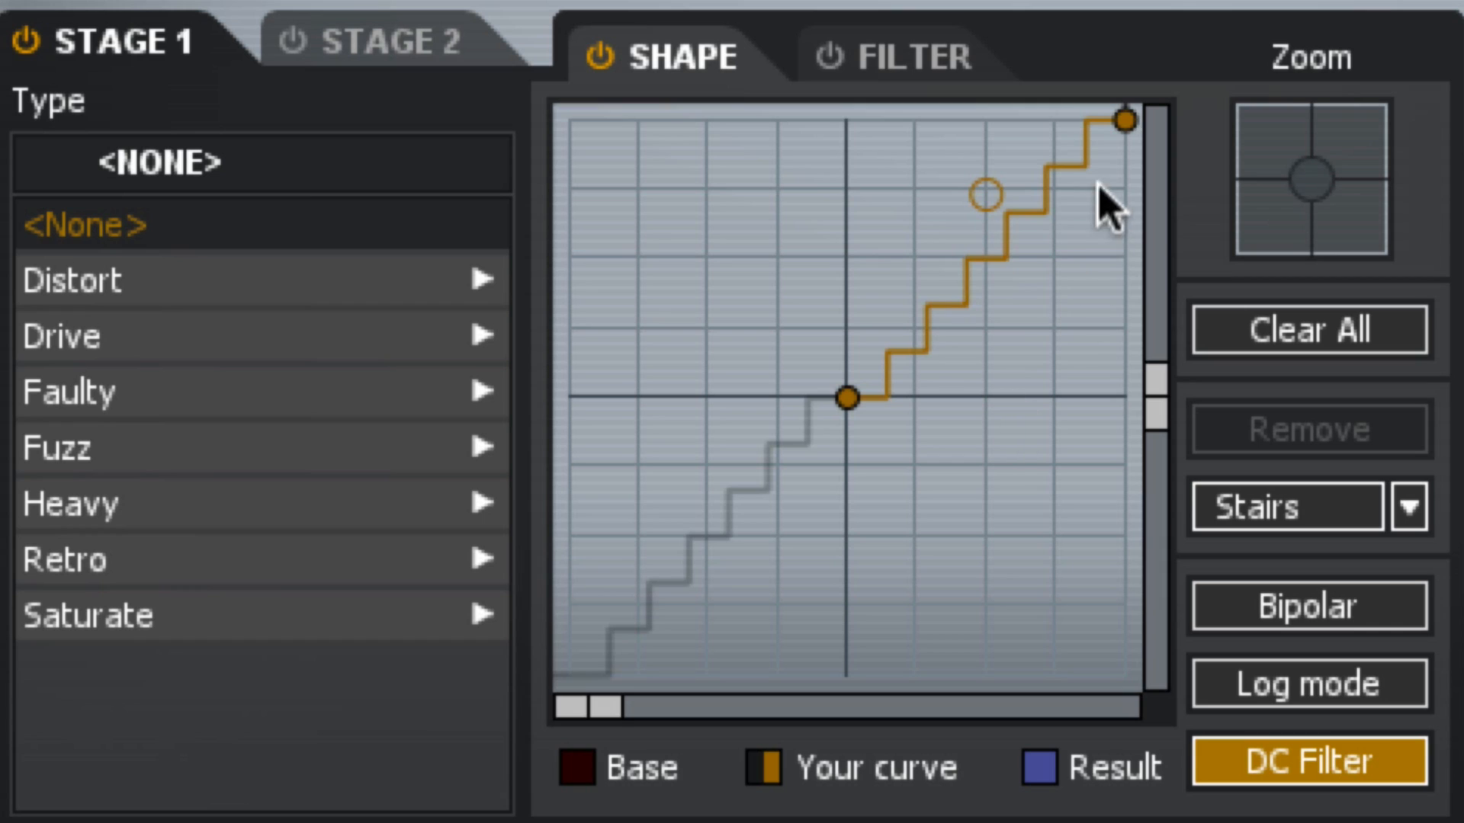
{"action": "mouse_move", "coordinate": [986, 197]}
{"action": "left_mouse_down"}
{"action": "mouse_move", "coordinate": [981, 300]}
{"action": "mouse_move", "coordinate": [986, 281]}
{"action": "left_mouse_up"}
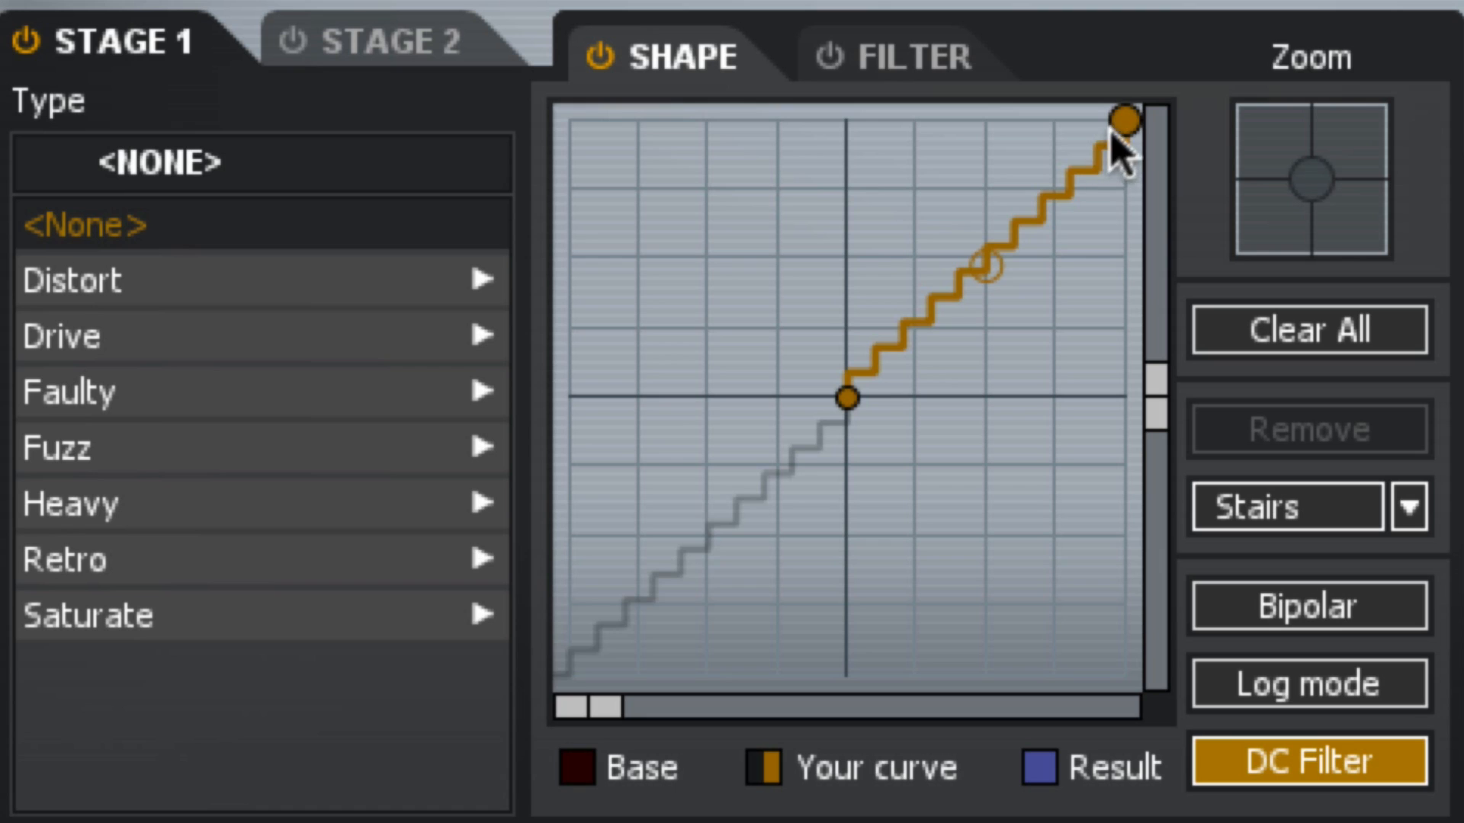
- Lower the top endpoint to flatten the curve and drop the centre point below the horizontal axis
{"action": "left_click_drag", "start_coordinate": [1125, 119], "coordinate": [1125, 250]}
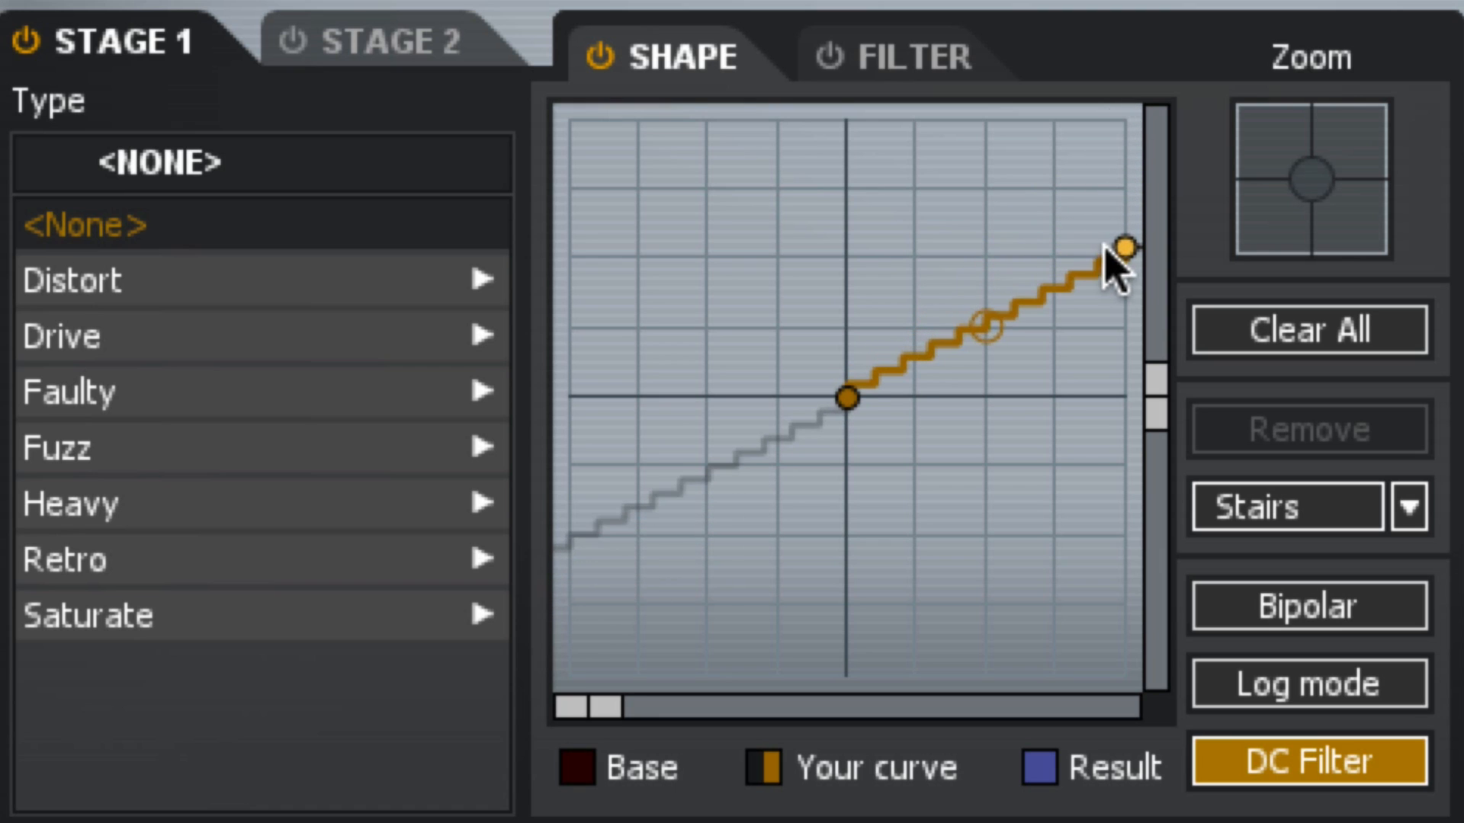
{"action": "left_click_drag", "start_coordinate": [847, 398], "coordinate": [848, 349]}
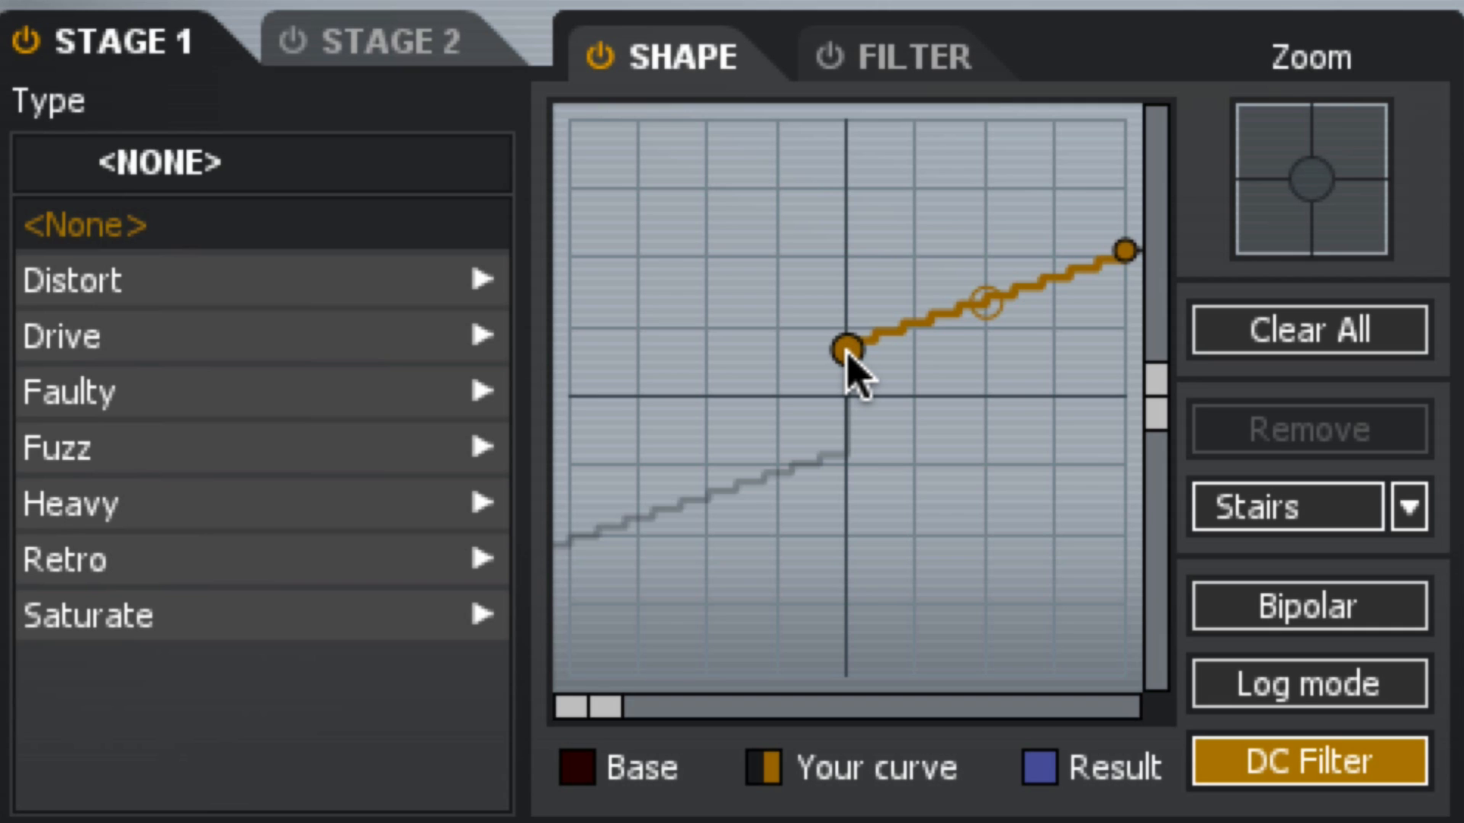
{"action": "left_click_drag", "start_coordinate": [847, 348], "coordinate": [847, 460]}
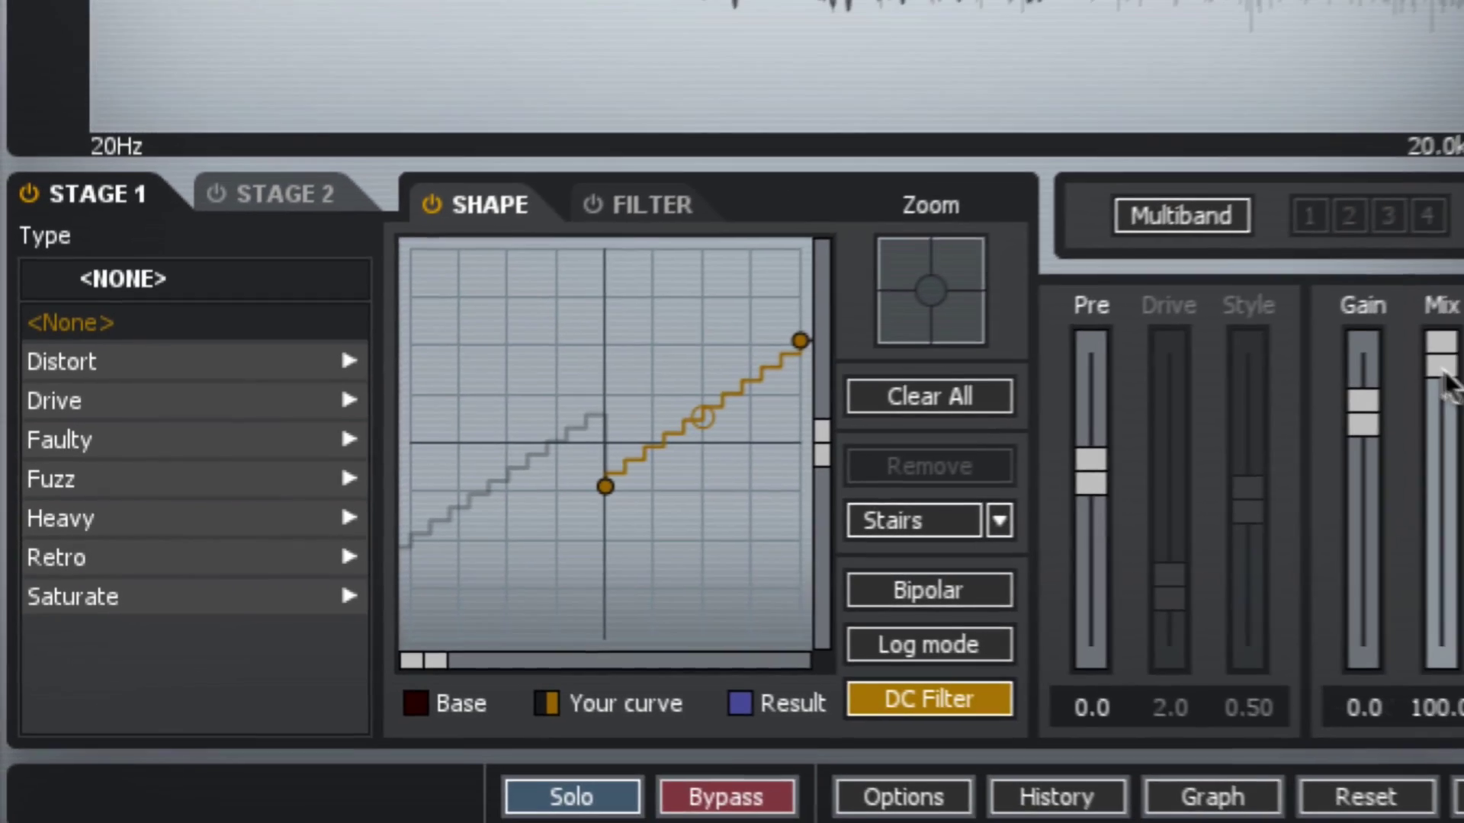
- Bring the Mix down to 15.7 and nudge the top endpoint and centre point slightly
{"action": "left_click_drag", "start_coordinate": [1443, 366], "coordinate": [1444, 635]}
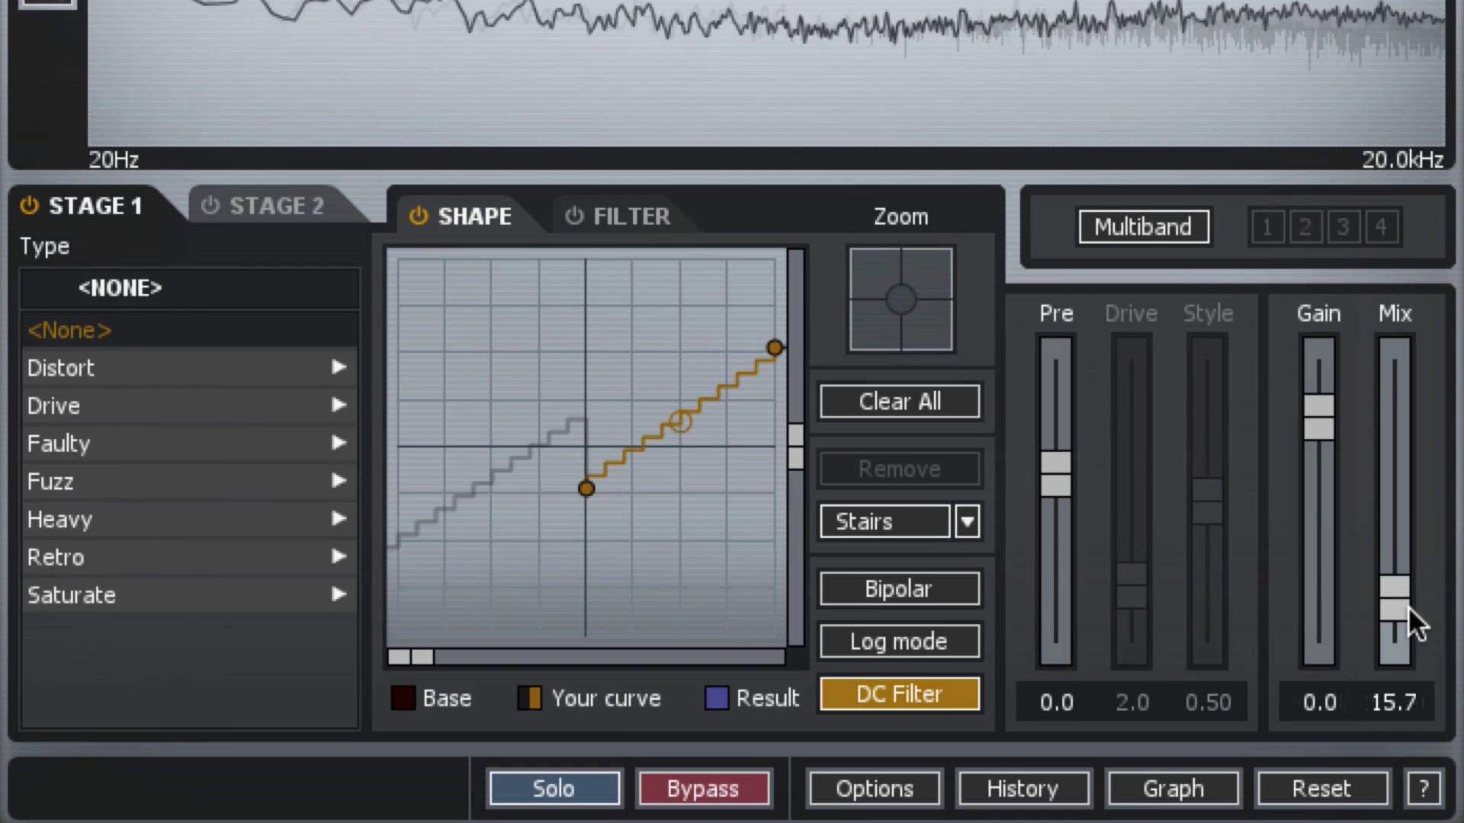
{"action": "mouse_move", "coordinate": [1401, 601]}
{"action": "left_mouse_down"}
{"action": "mouse_move", "coordinate": [1401, 624]}
{"action": "mouse_move", "coordinate": [1401, 607]}
{"action": "left_mouse_up"}
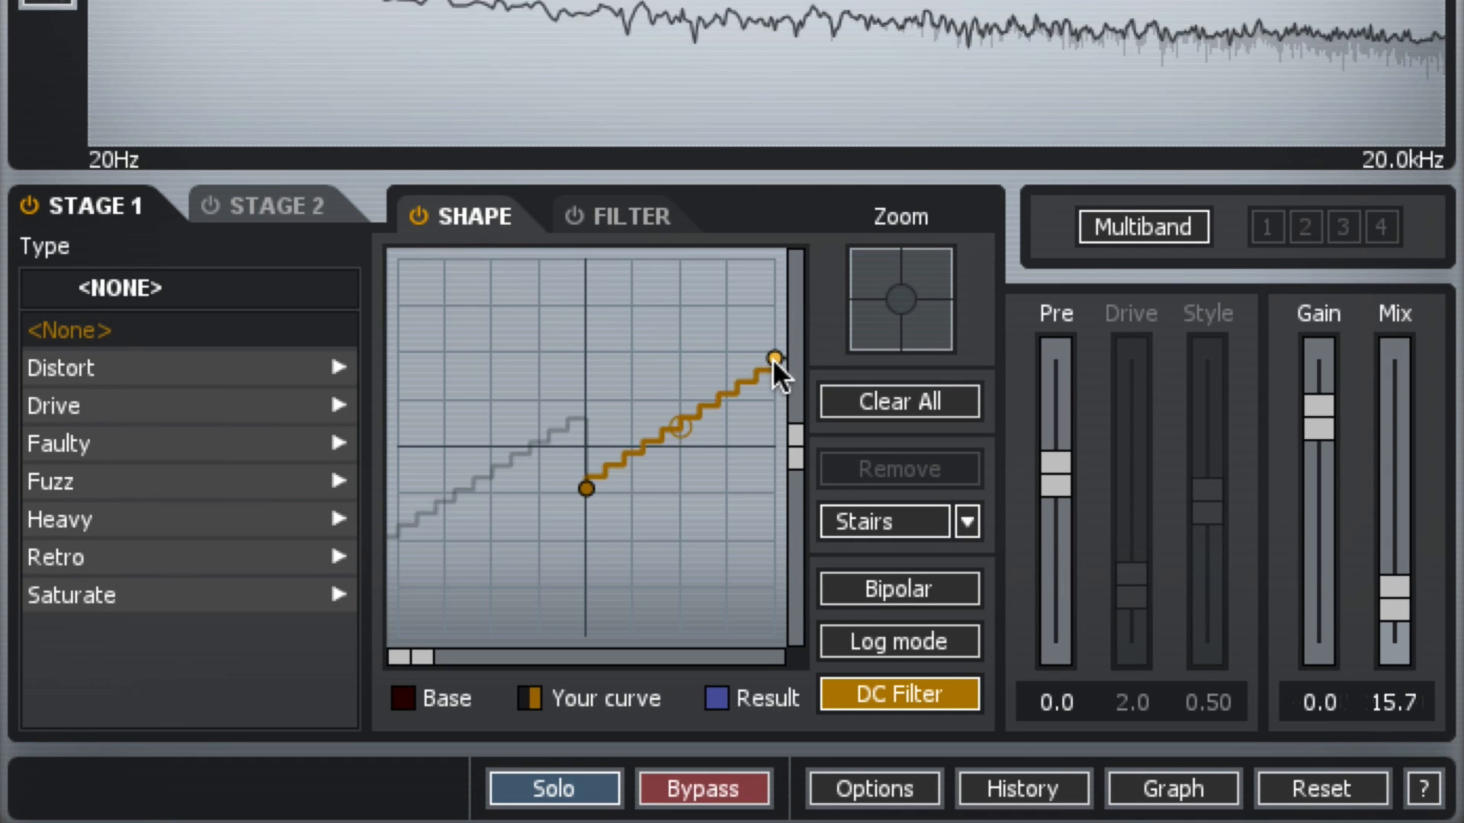
{"action": "left_click_drag", "start_coordinate": [776, 362], "coordinate": [776, 389]}
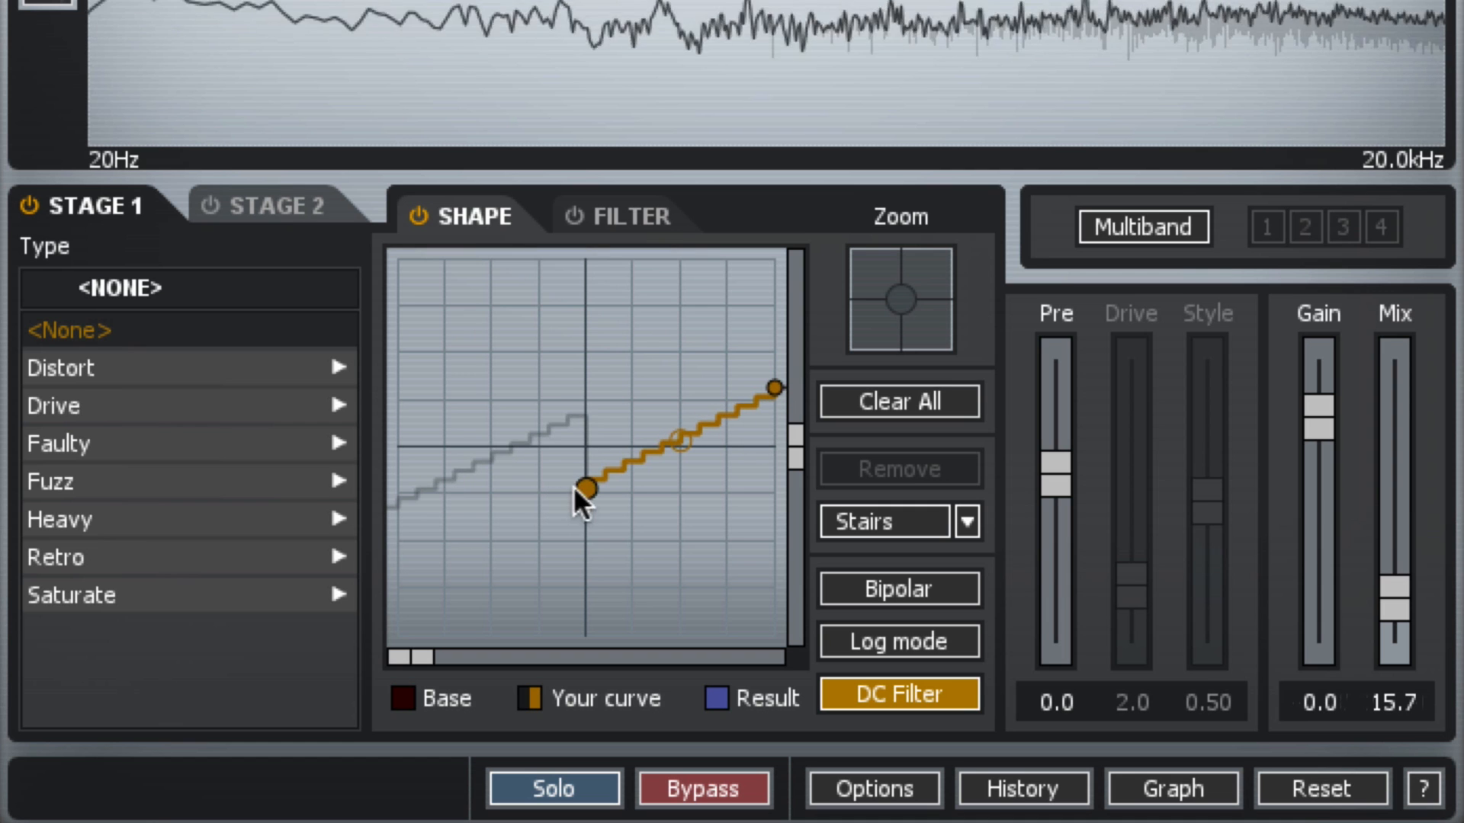
{"action": "left_click_drag", "start_coordinate": [583, 490], "coordinate": [583, 468]}
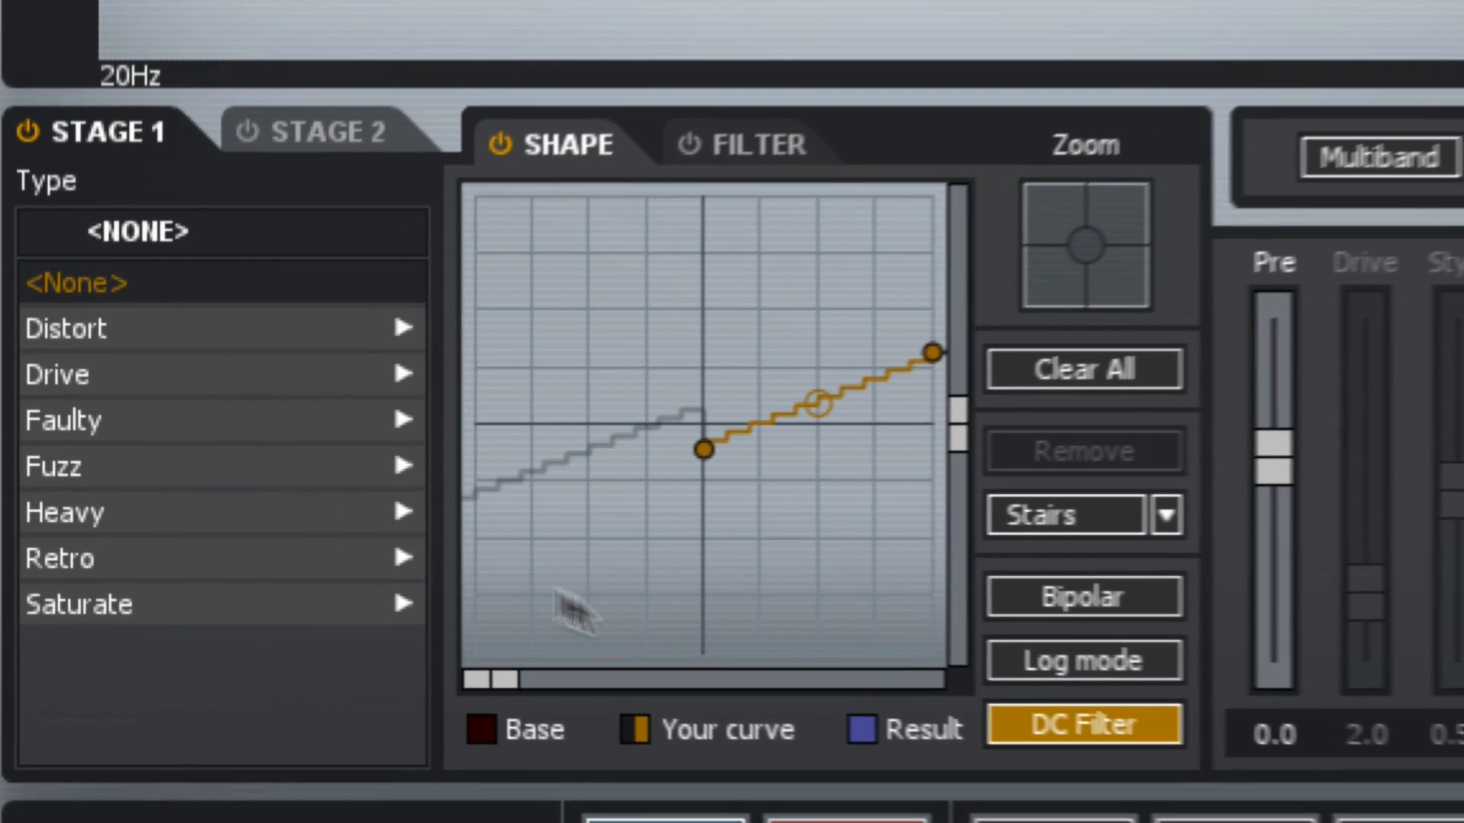
- Clear All to a straight diagonal, then add an upper point and pull it down into a bend
{"action": "left_click", "coordinate": [1084, 369]}
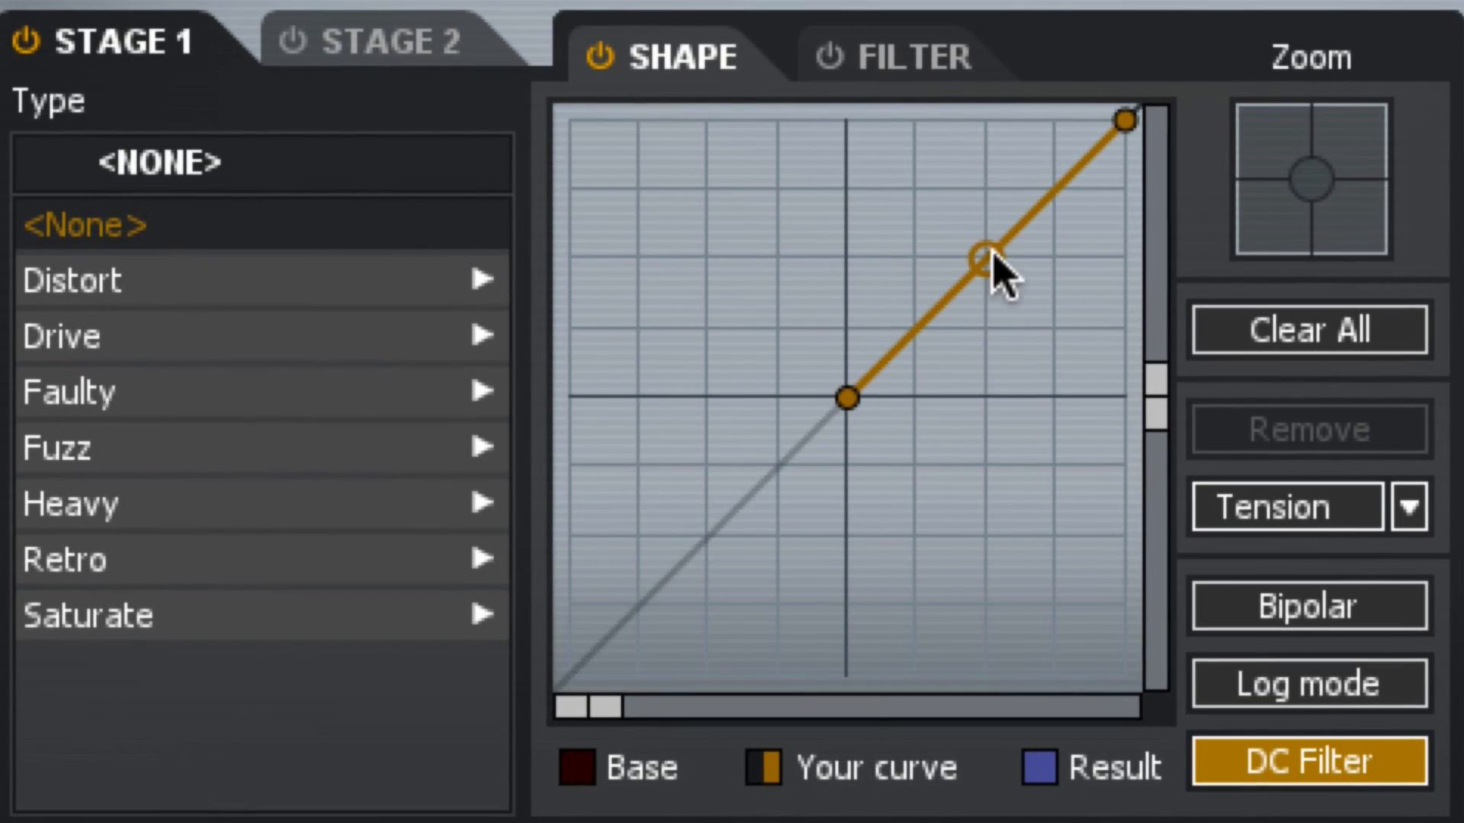
{"action": "left_click_drag", "start_coordinate": [985, 261], "coordinate": [990, 229]}
{"action": "right_click", "coordinate": [967, 246]}
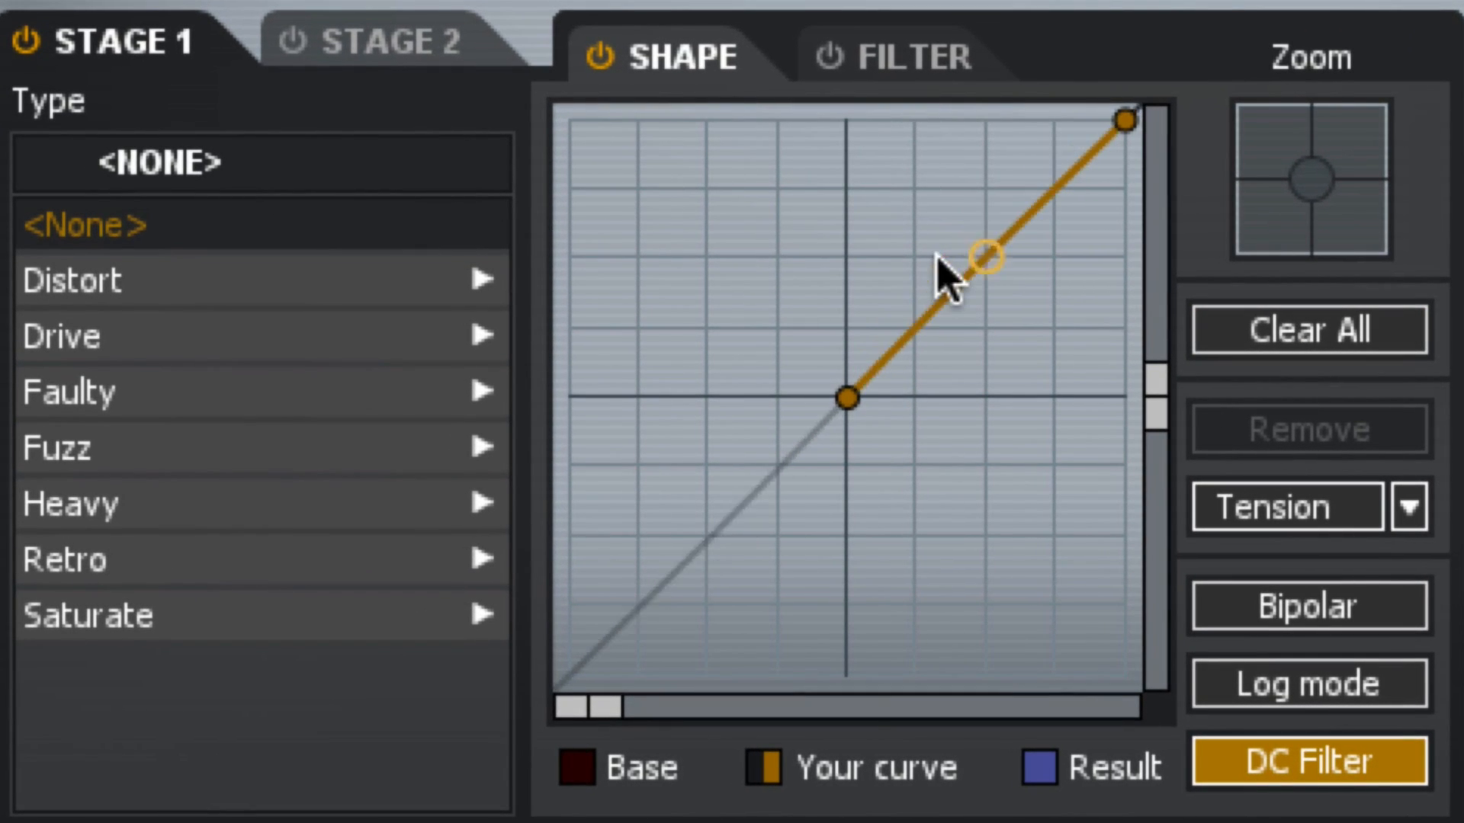
{"action": "left_click_drag", "start_coordinate": [947, 274], "coordinate": [993, 311]}
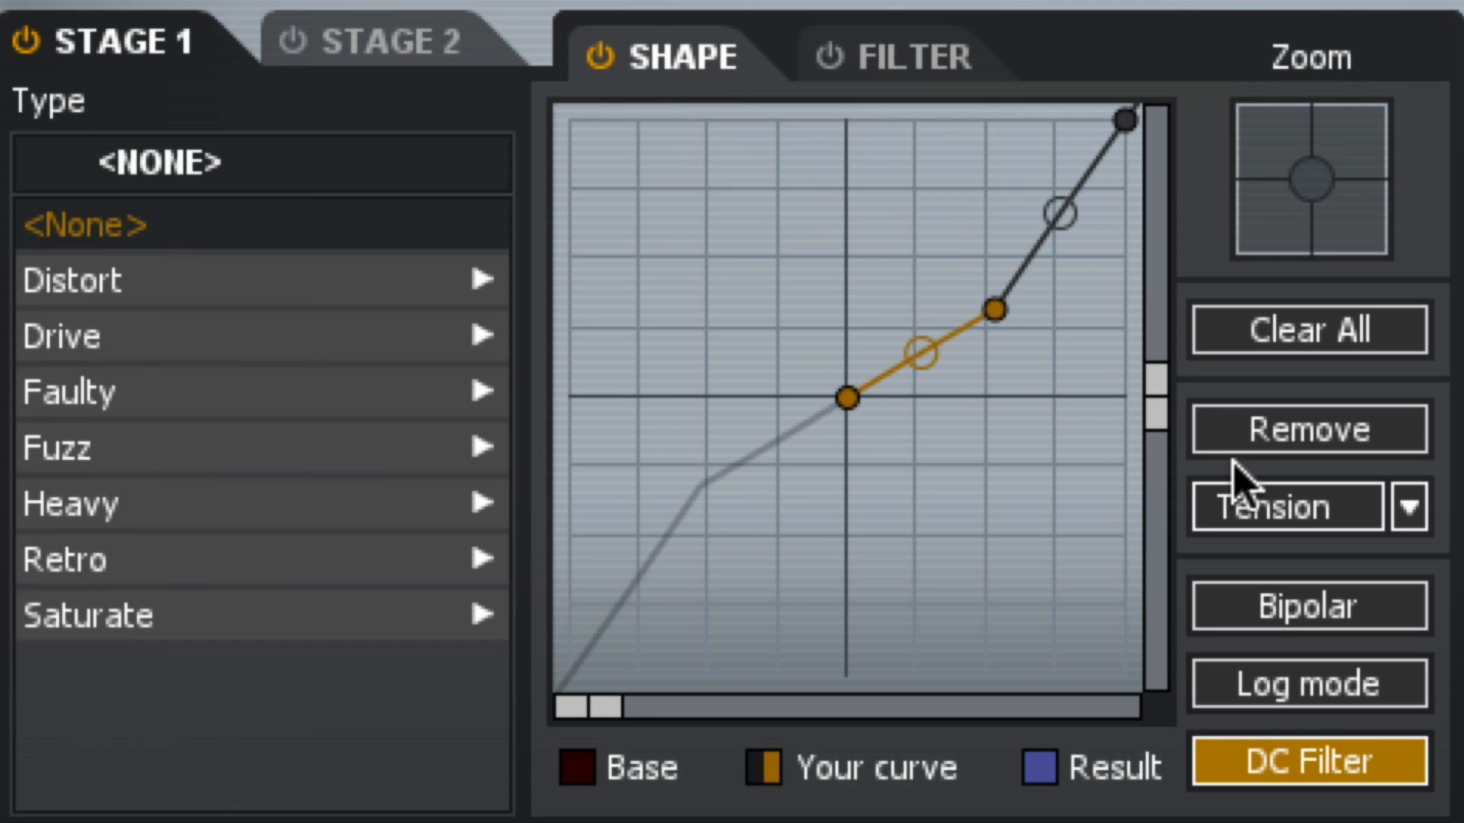